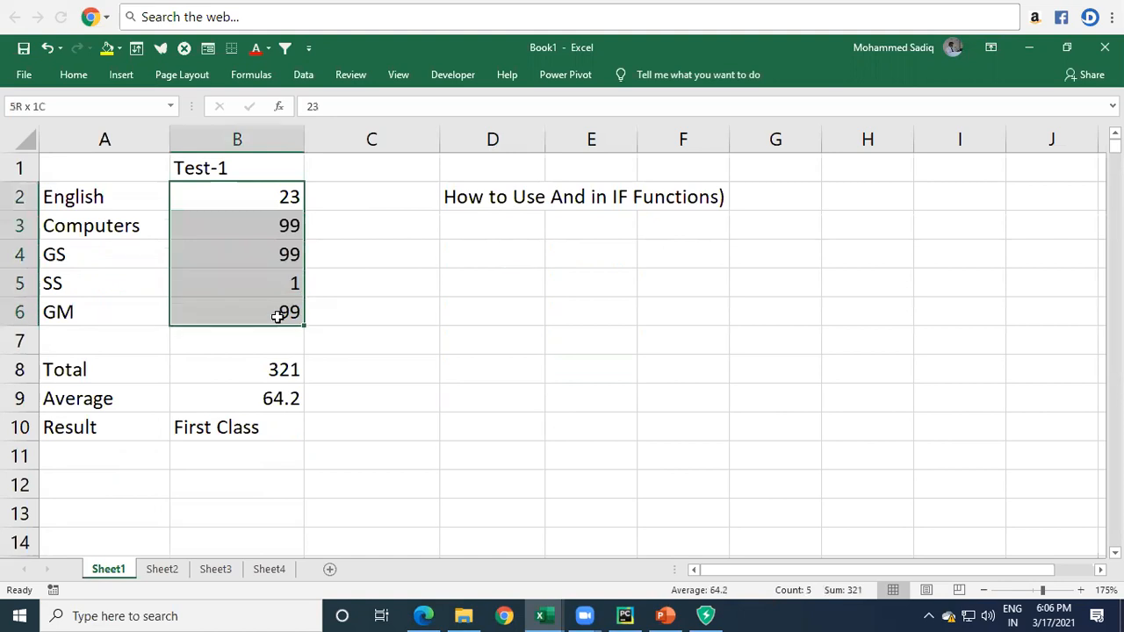
Begin an AND formula in D4 with the conditions B2>=40 and B3>=40
left_click(502, 253)
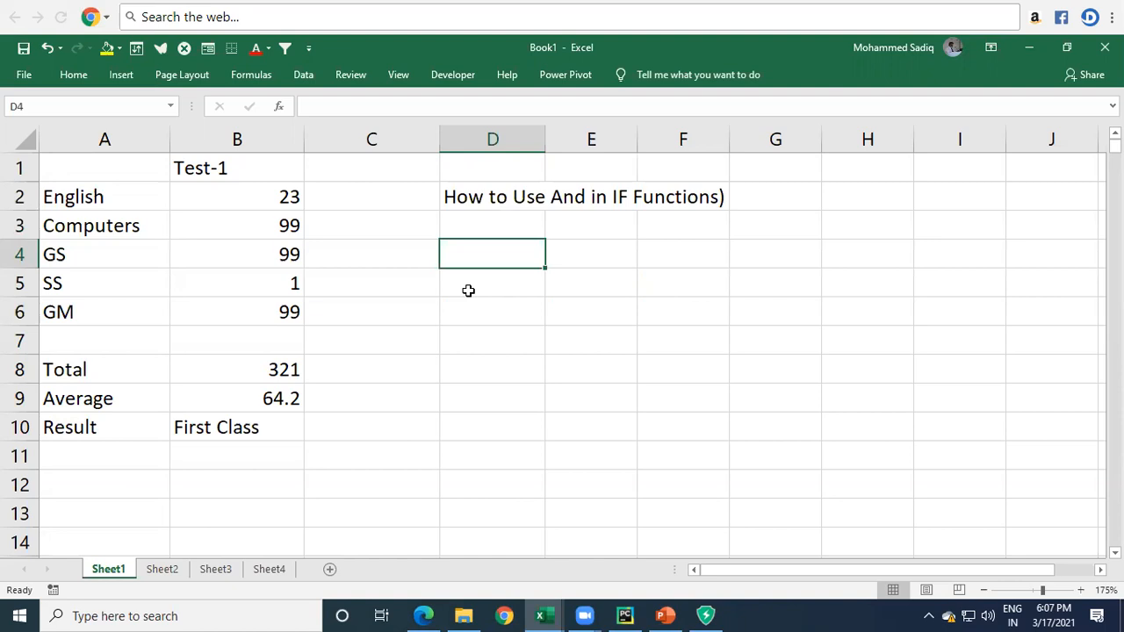
type("=")
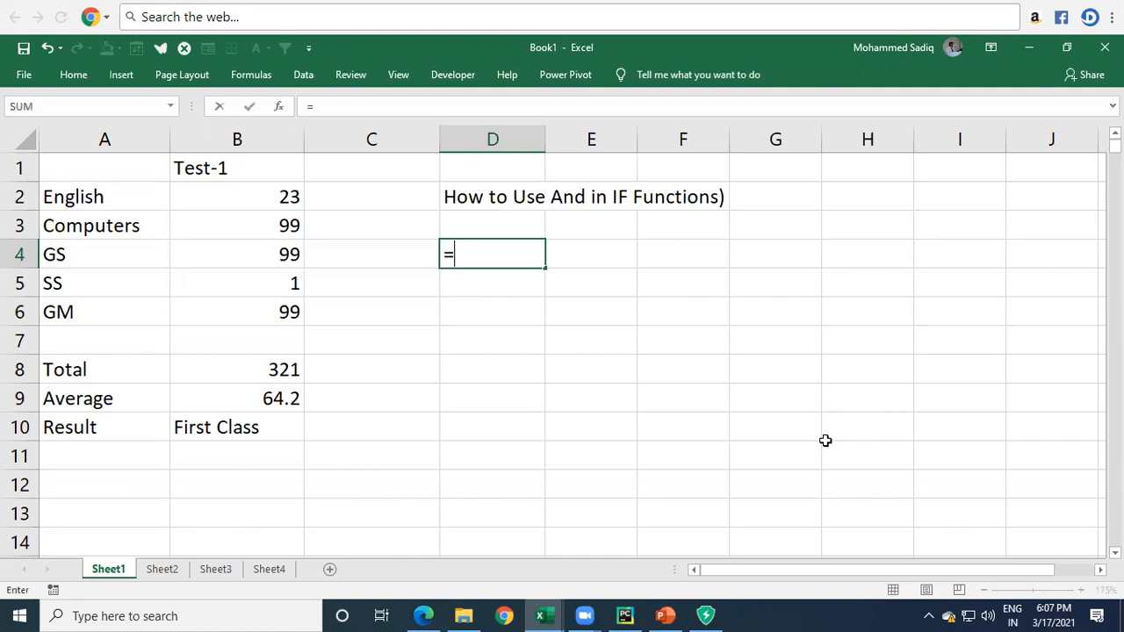
type("an")
key("Tab")
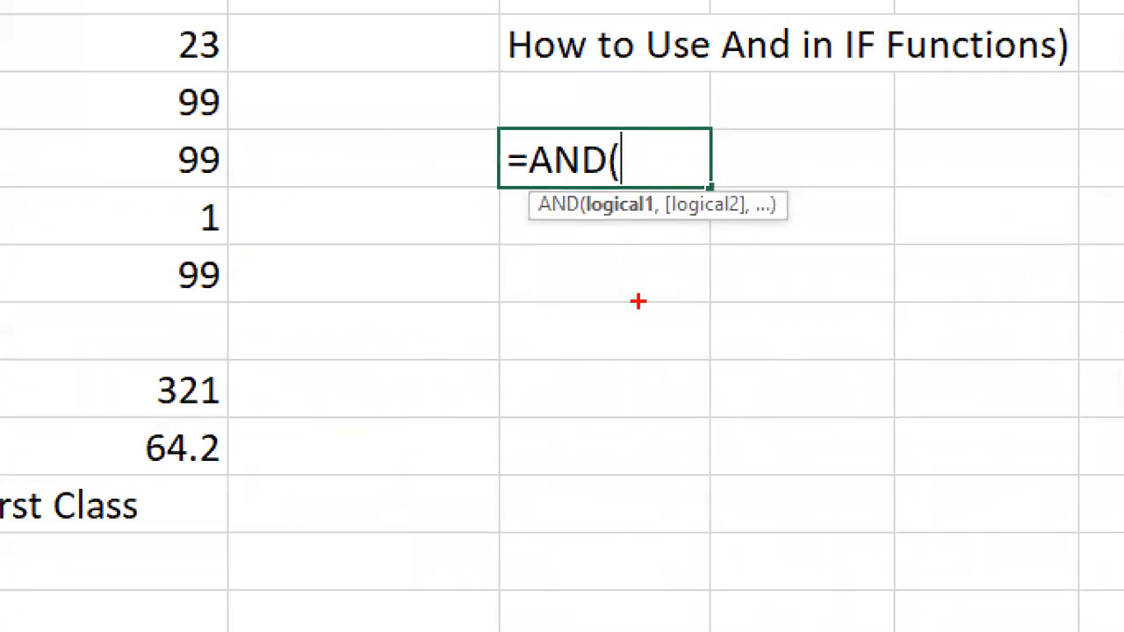
left_click_drag(599, 229, 729, 230)
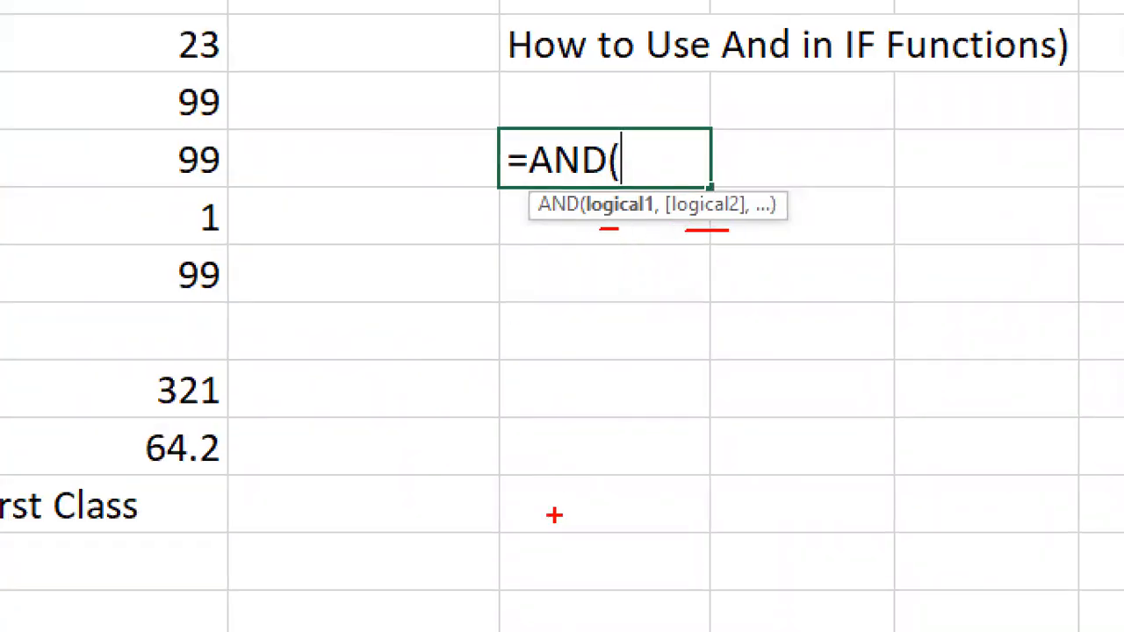
left_click(176, 49)
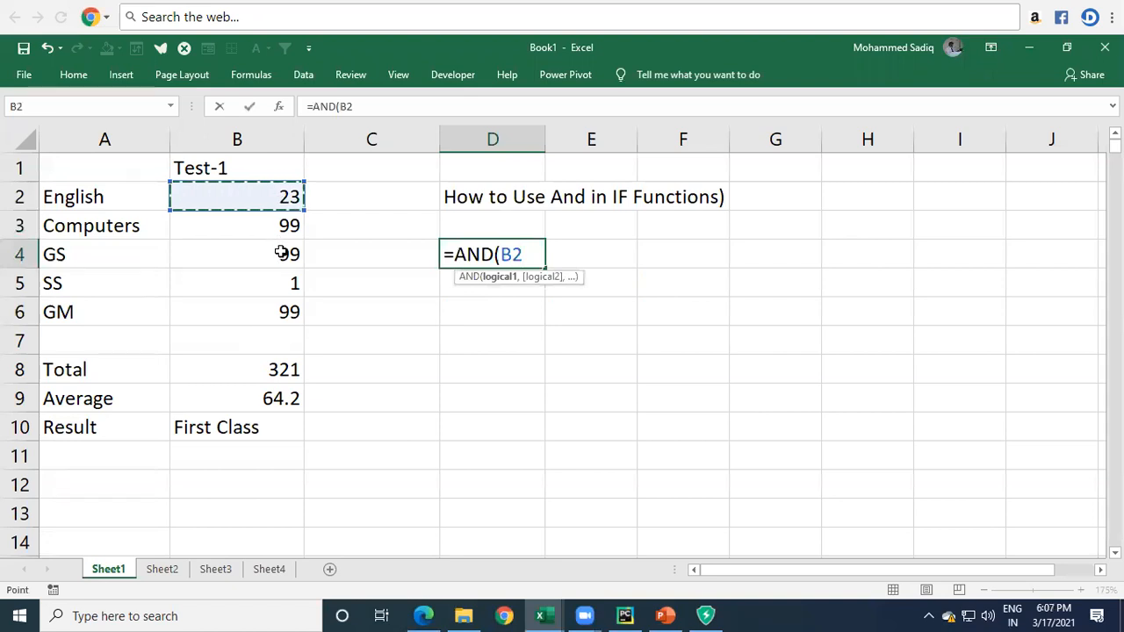
type(">=40")
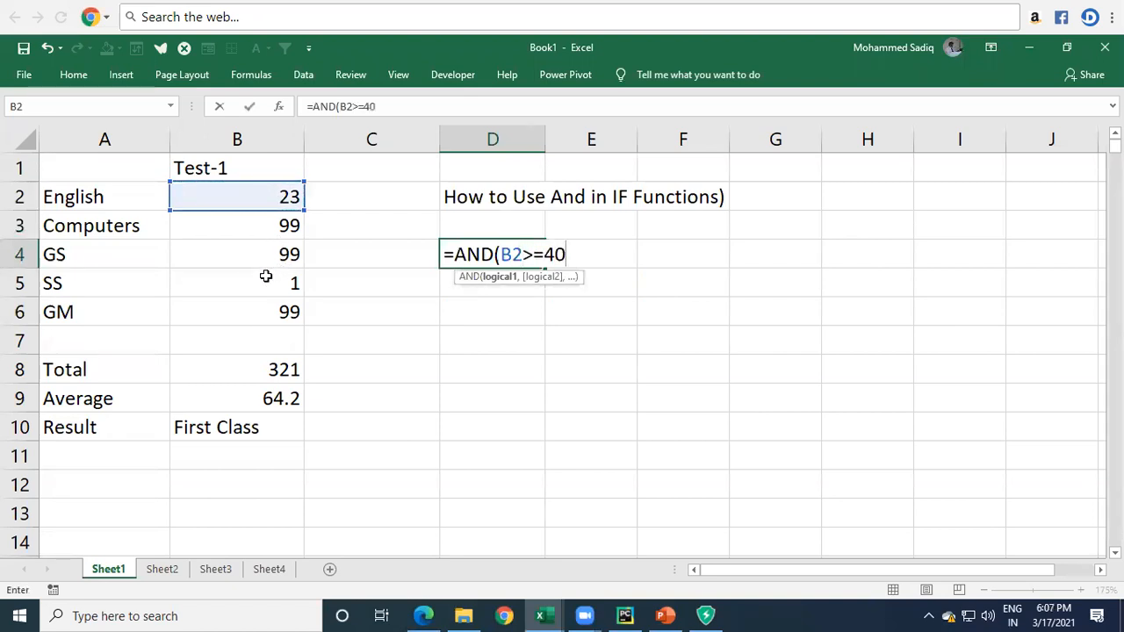
type(",")
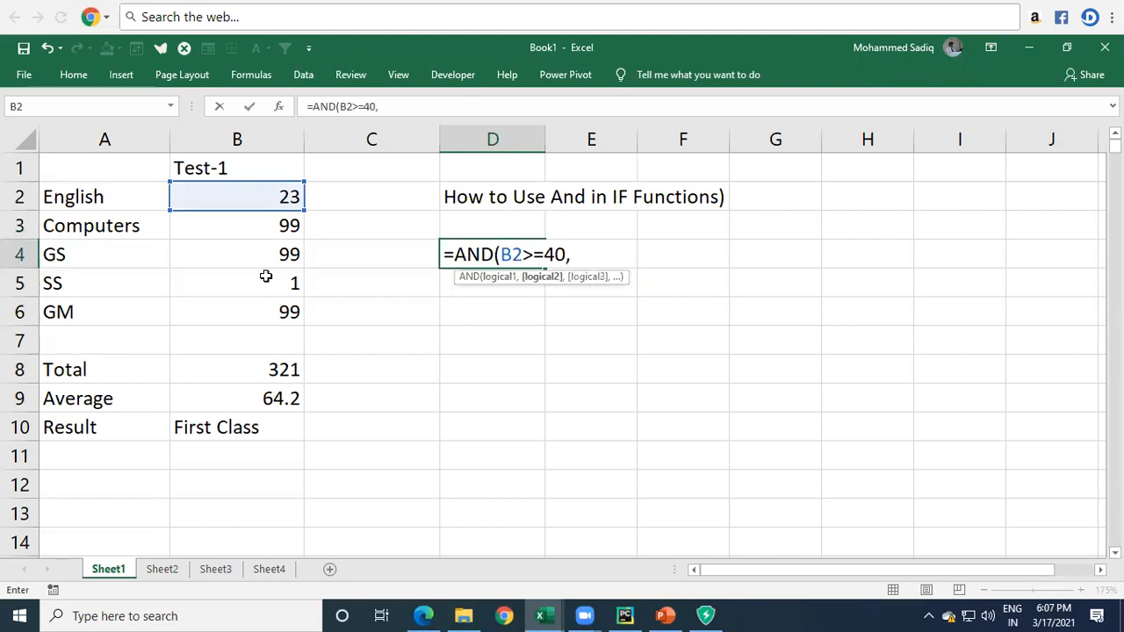
left_click(275, 221)
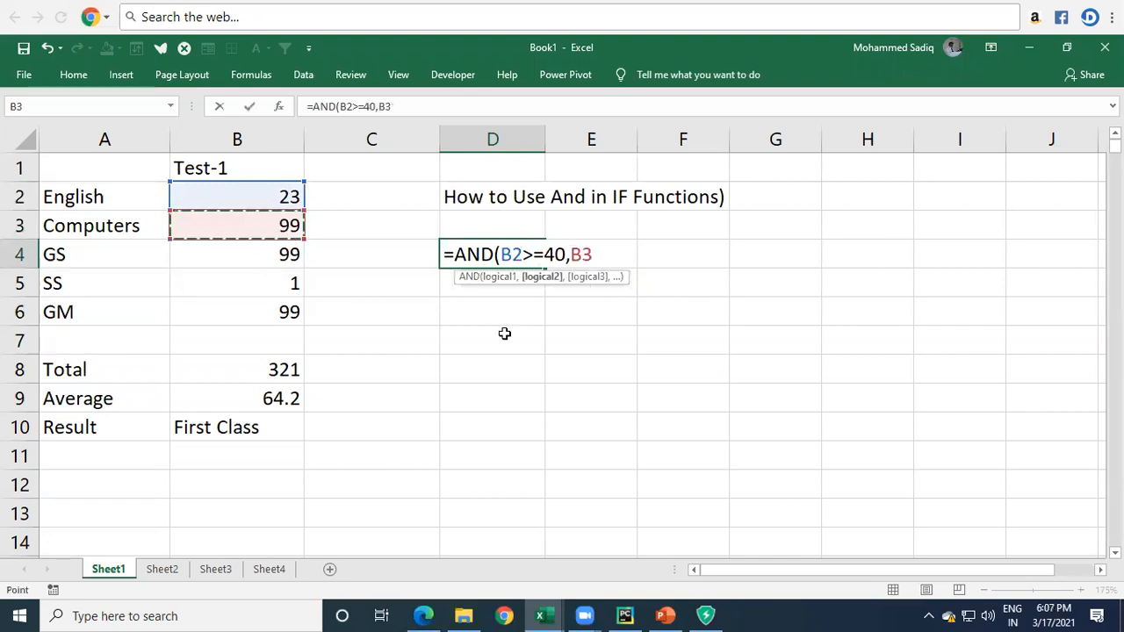
type(">=")
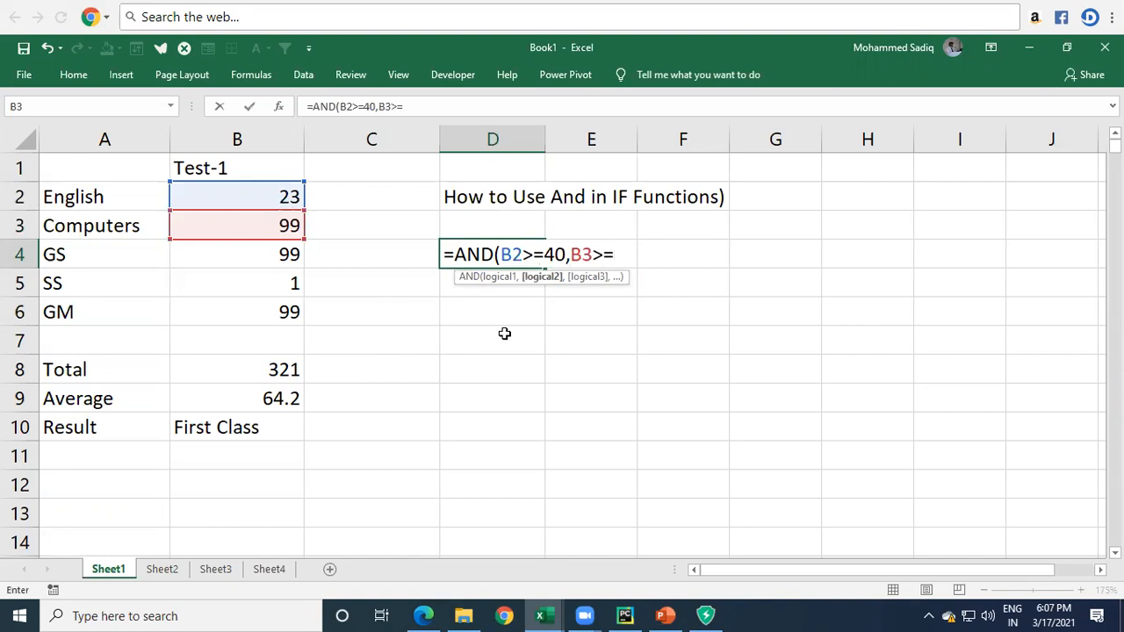
type("40,")
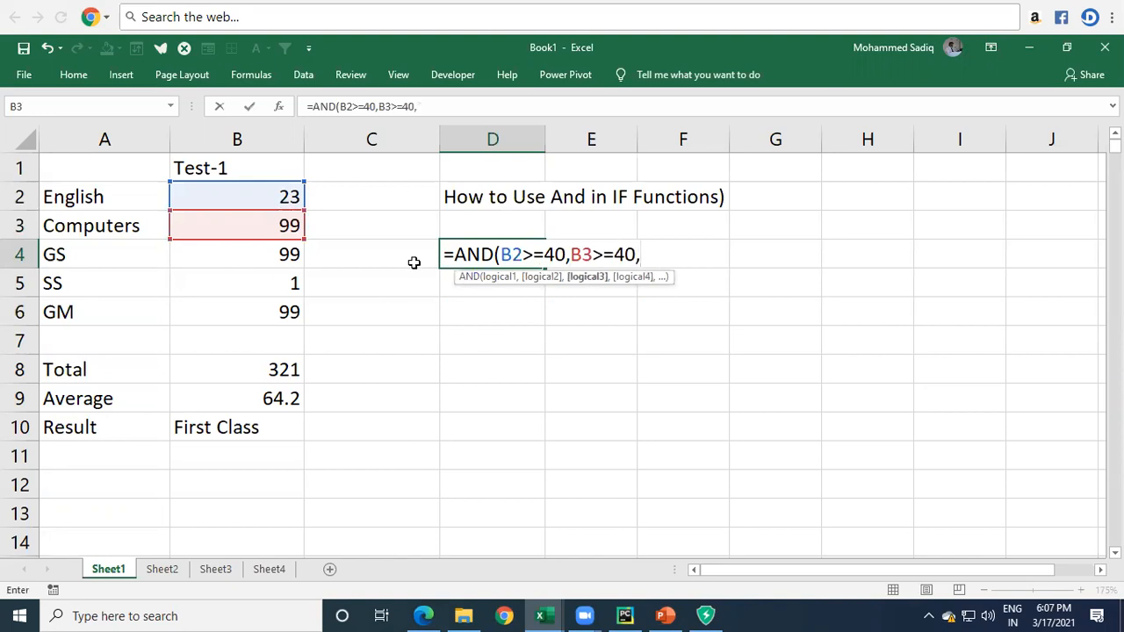
Complete the D4 AND formula with the conditions B4>=40, B5>=40 and B6>=40
left_click(263, 261)
type(">=4")
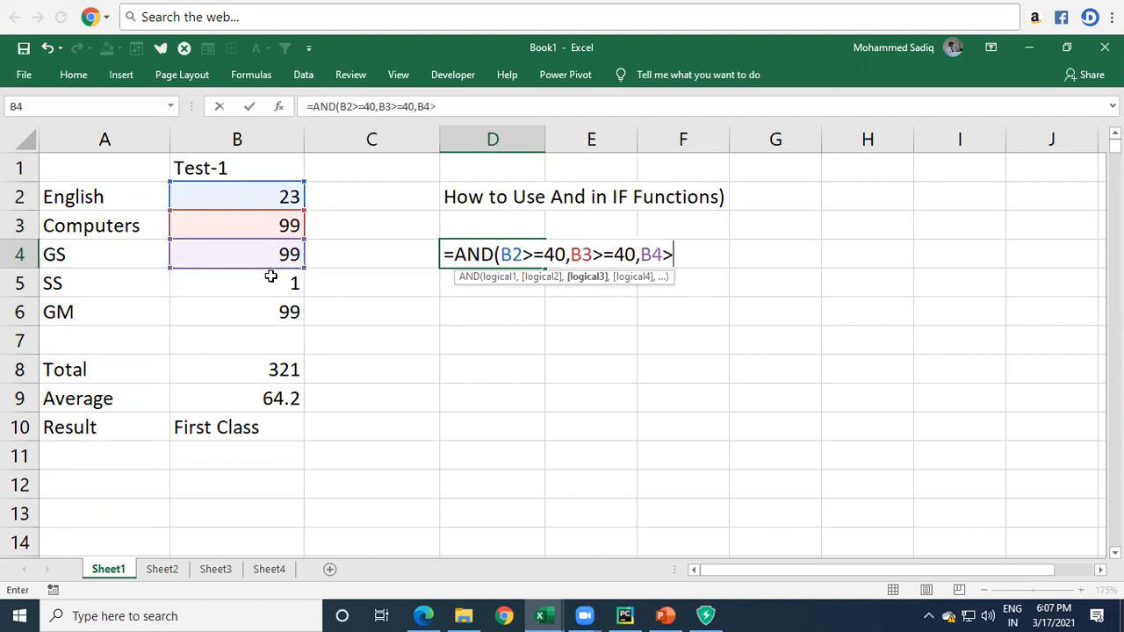
type("0,")
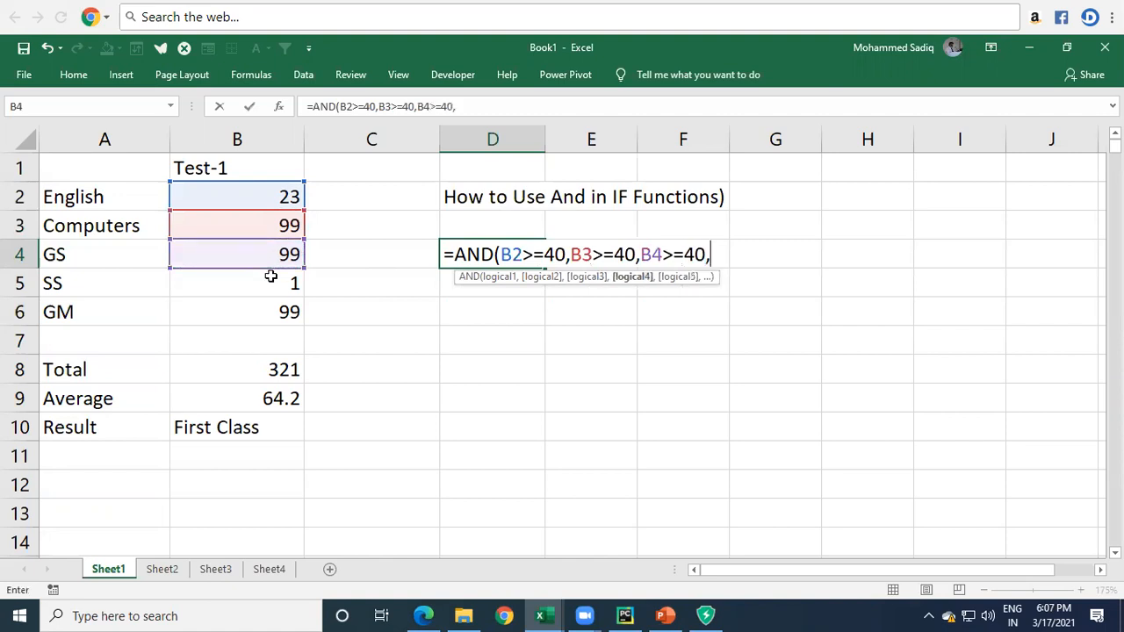
left_click(278, 289)
type(">=40,")
left_click(284, 309)
type(">=40,B6>=40")
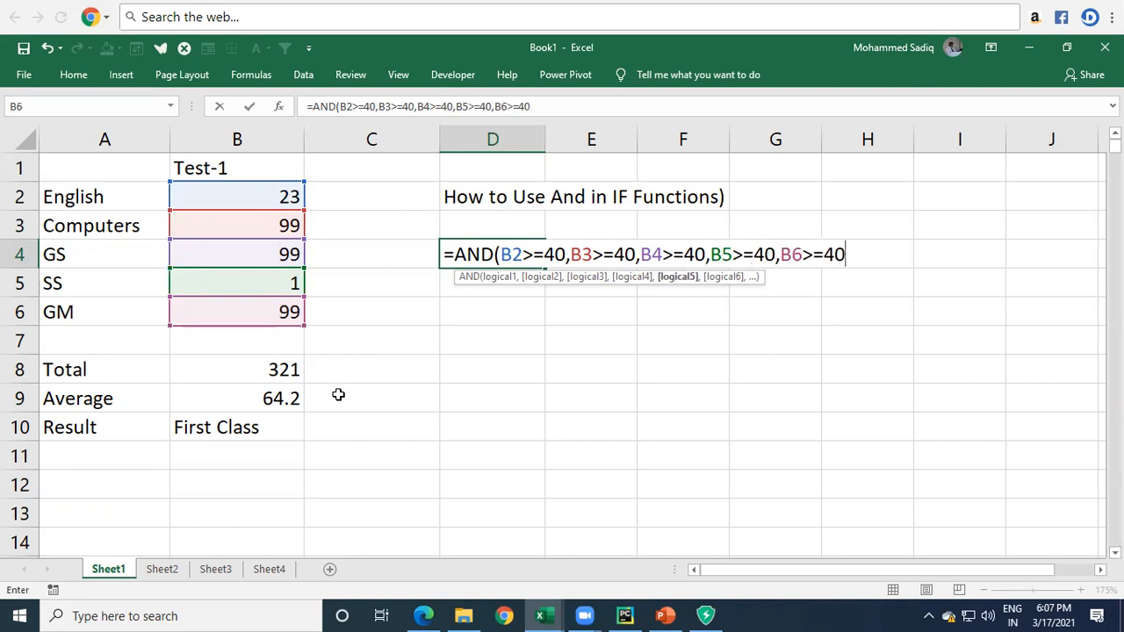
type(")")
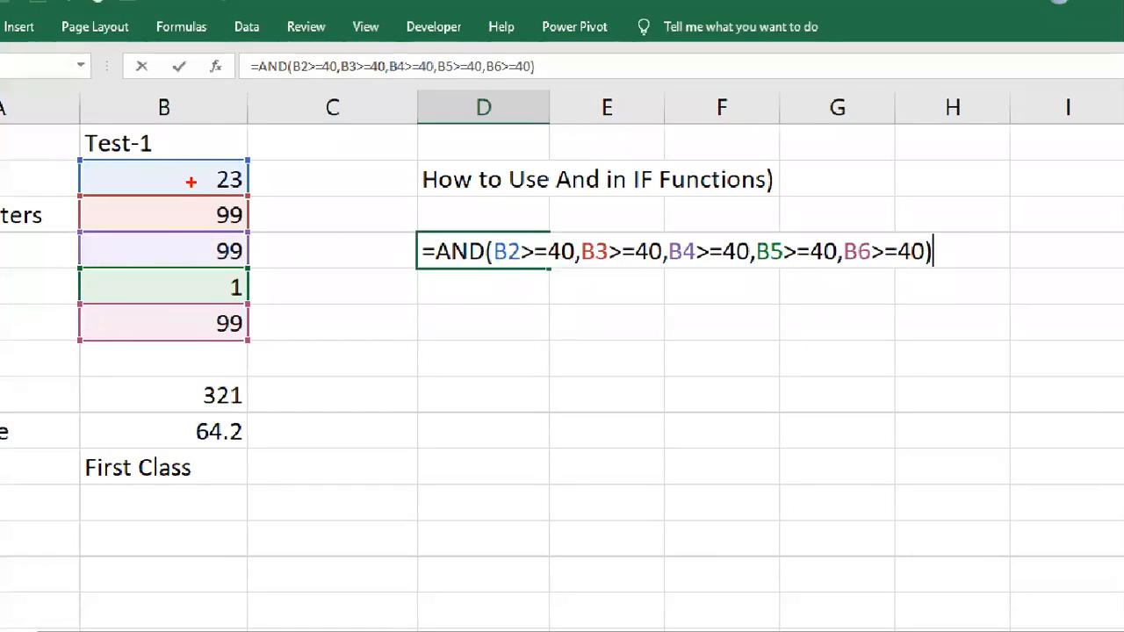
mouse_move(188, 147)
left_mouse_down()
mouse_move(251, 220)
mouse_move(257, 342)
left_mouse_up()
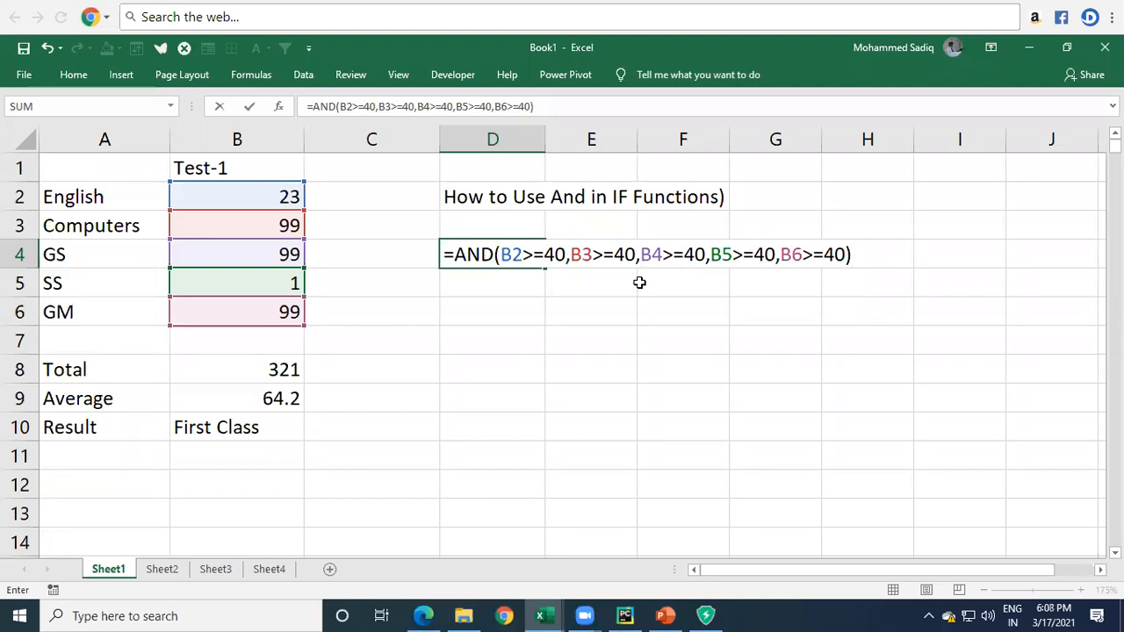
key("Return")
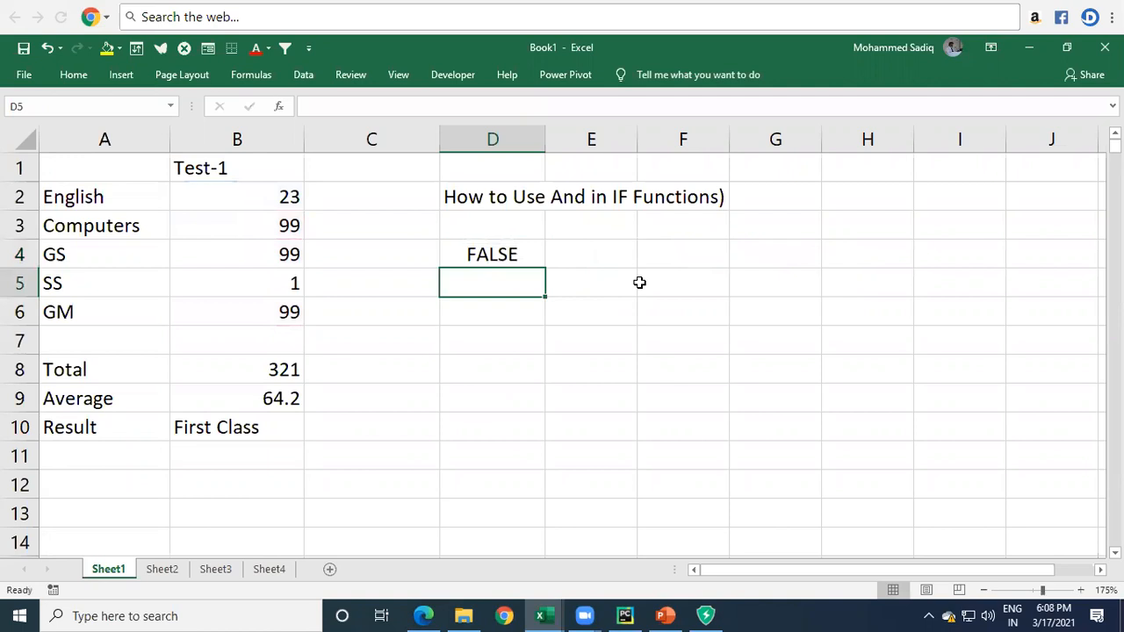
Set the SS mark in B5 to 55
key("Left")
key("Left")
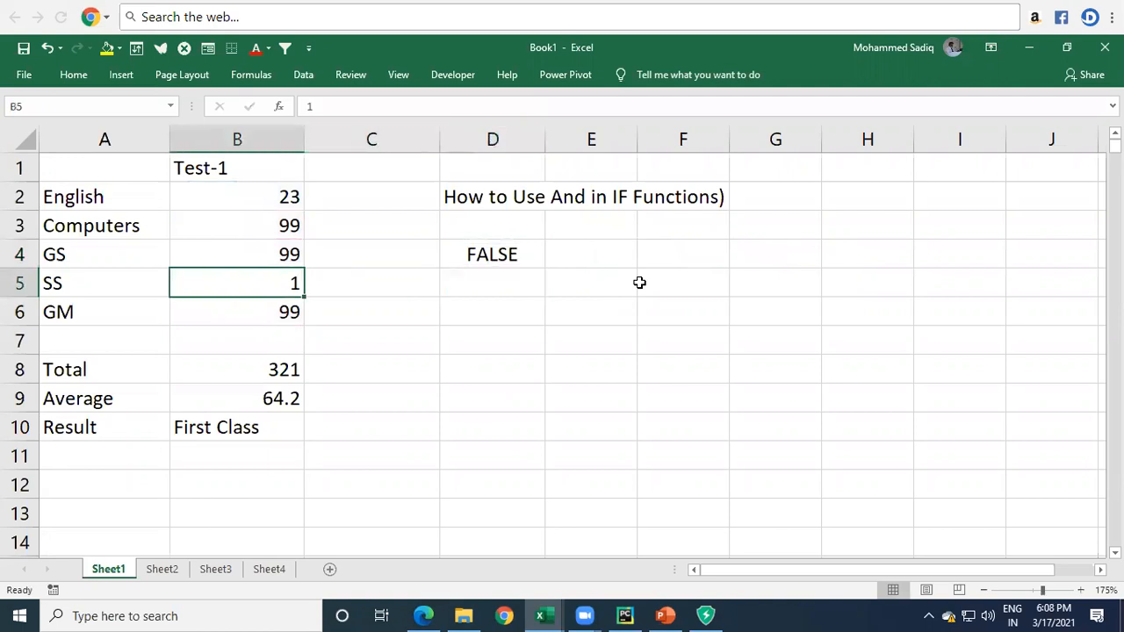
key("Up")
key("Up")
key("Up")
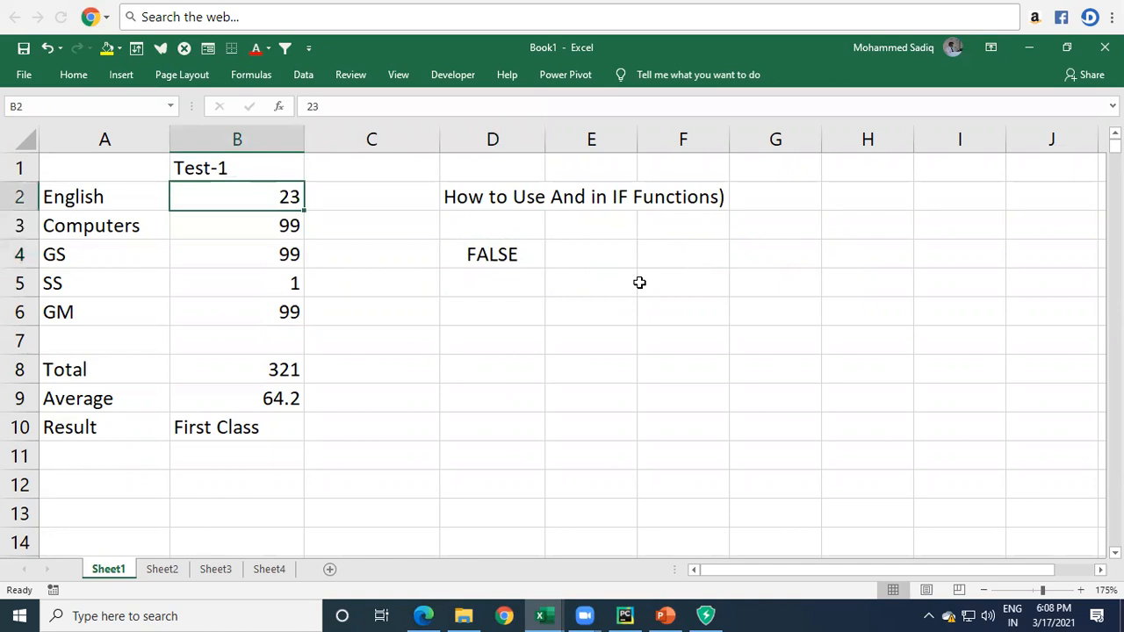
key("Down")
key("Down")
key("Down")
type("55")
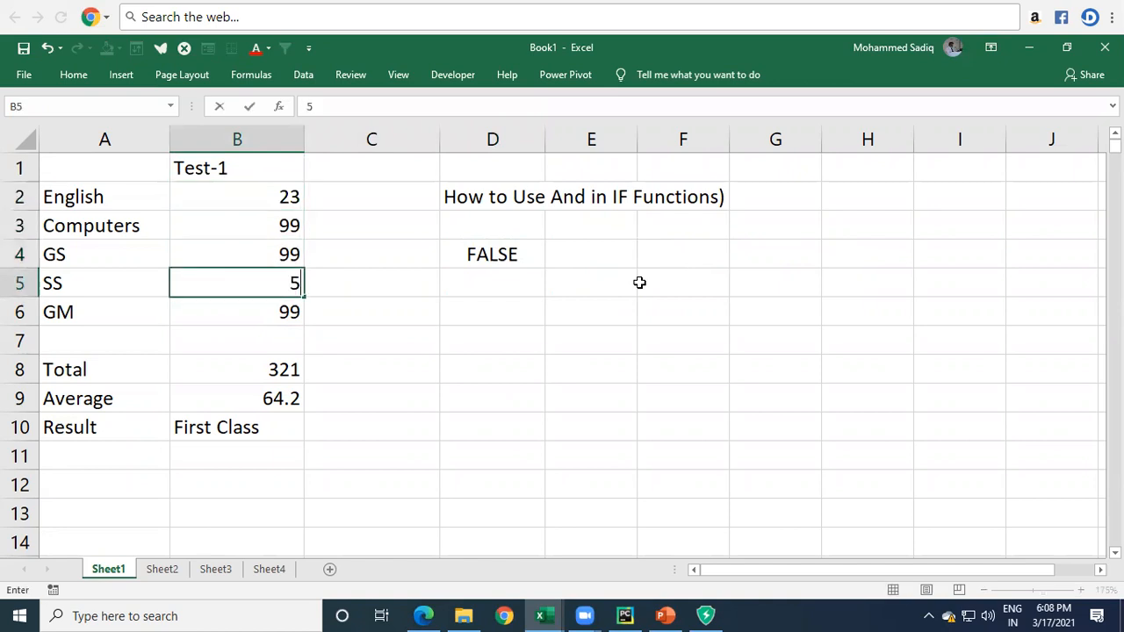
key("Up")
Set the English mark in B2 to 65
key("Up")
key("Up")
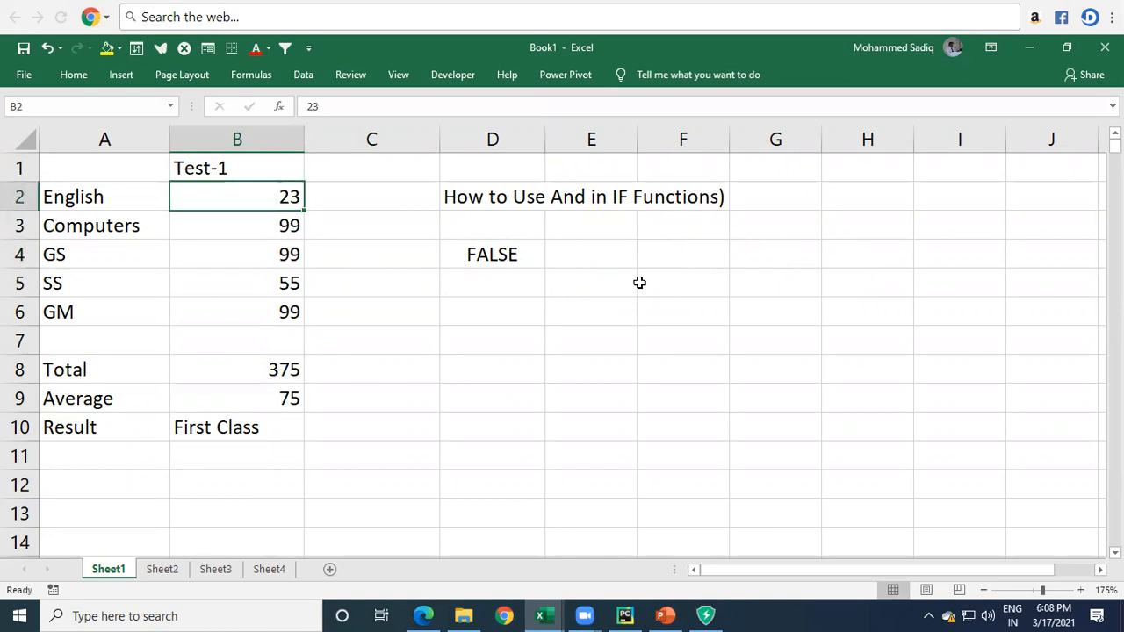
type("65")
key("Return")
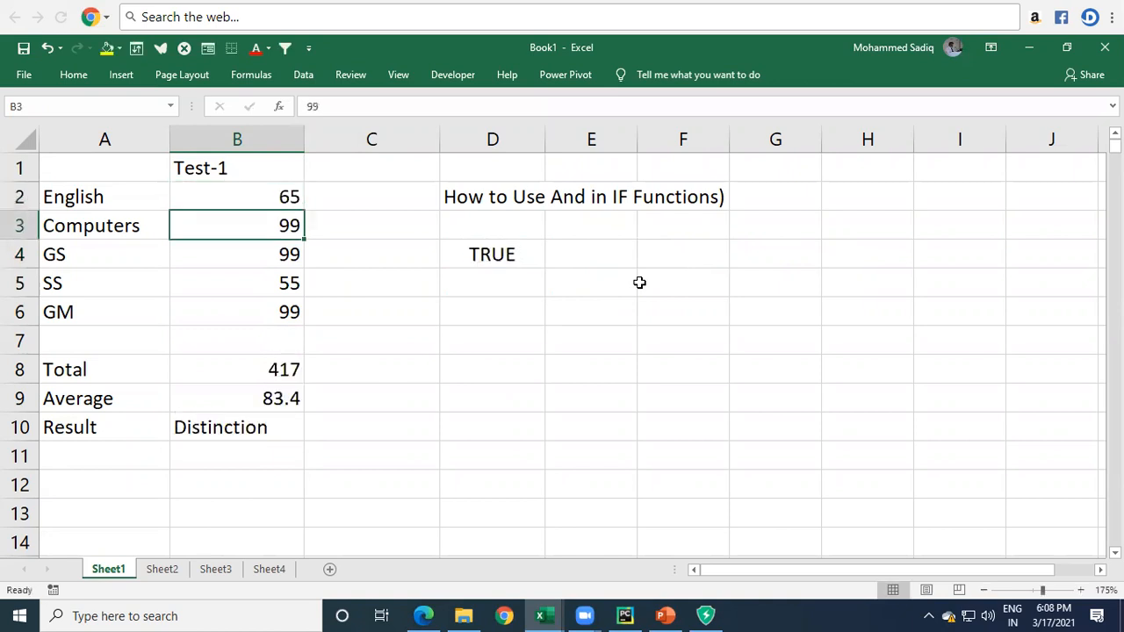
Set the SS mark in B5 to 39.99 to test the AND formula just below the limit
left_click_drag(253, 204, 265, 309)
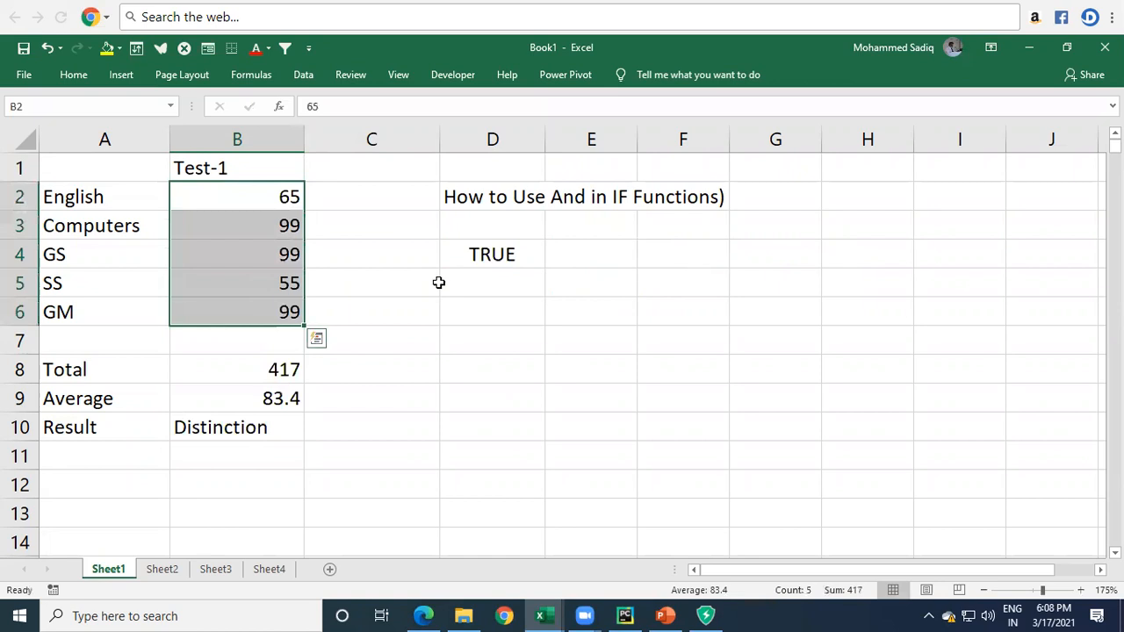
left_click(463, 260)
double_click(283, 281)
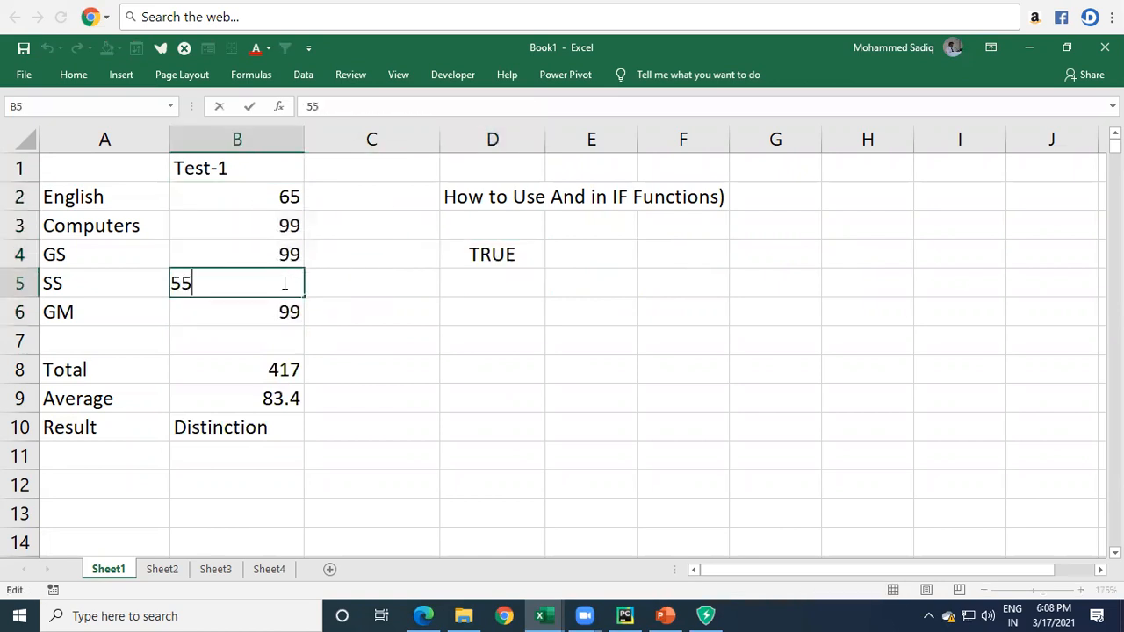
key("BackSpace")
key("BackSpace")
type("39.99")
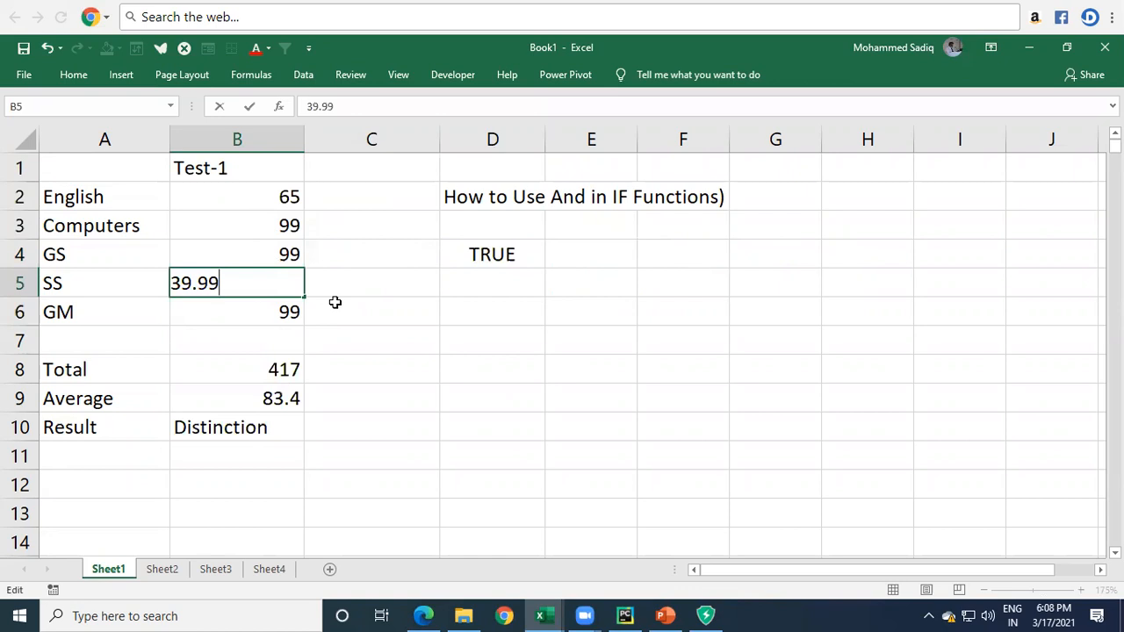
key("Return")
key("Up")
Examine the conditions of the AND formula in D4 and leave the formula as it is
double_click(505, 253)
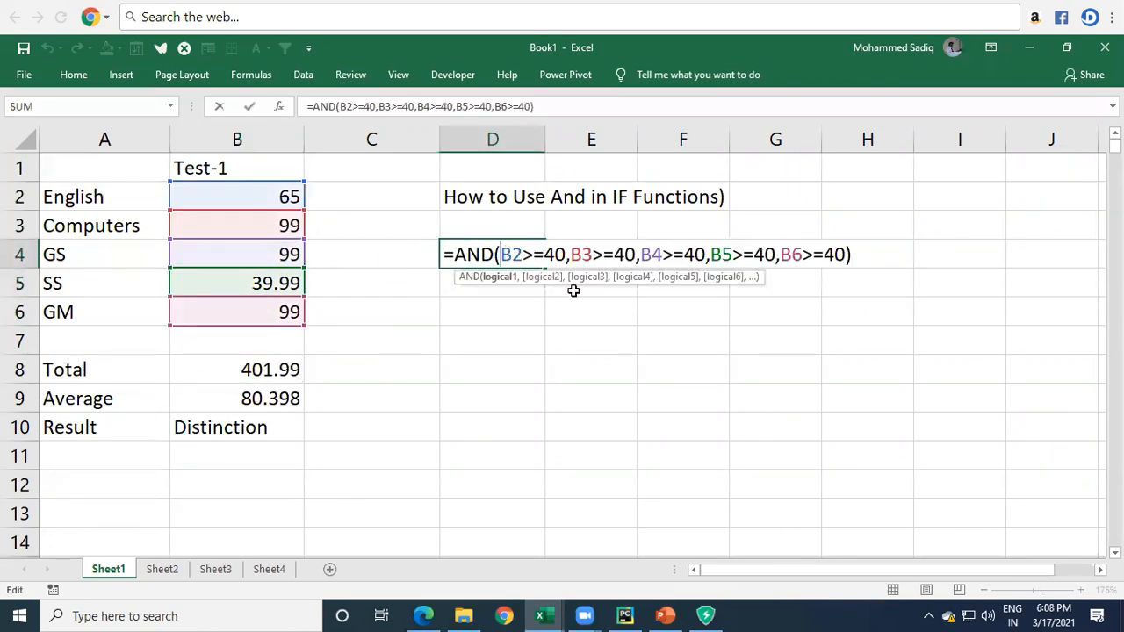
key("Escape")
left_click(556, 339)
double_click(477, 254)
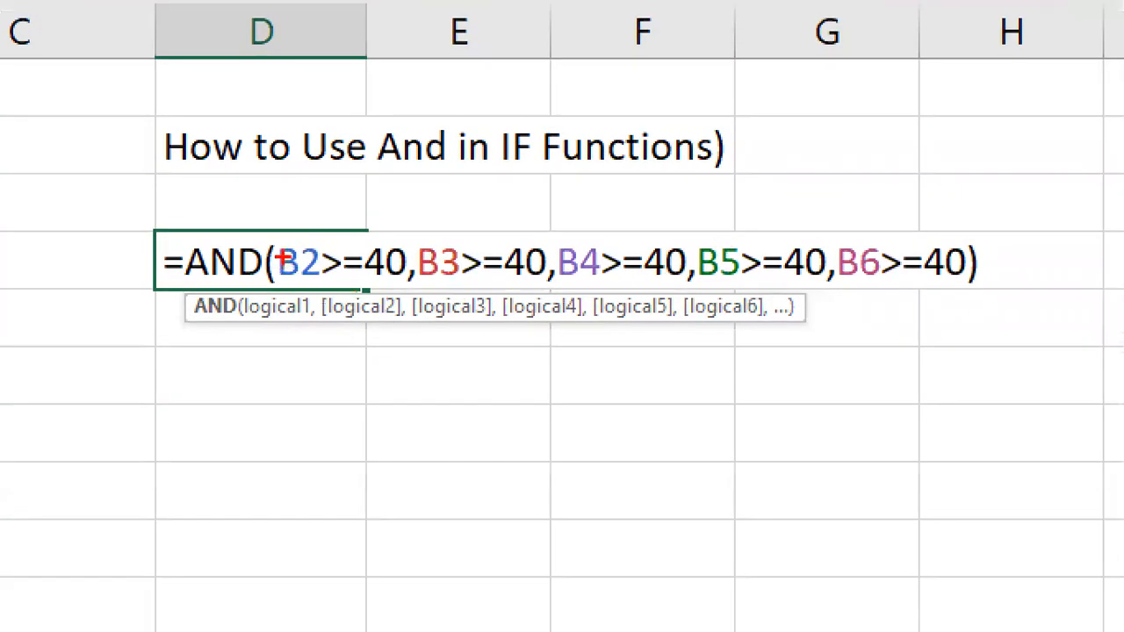
left_click_drag(316, 237, 353, 235)
left_click_drag(501, 242, 547, 235)
left_click_drag(699, 255, 819, 249)
mouse_move(542, 388)
left_mouse_down()
mouse_move(581, 389)
mouse_move(575, 419)
left_mouse_up()
left_click_drag(644, 378, 639, 455)
mouse_move(674, 413)
left_mouse_down()
mouse_move(690, 413)
mouse_move(681, 448)
mouse_move(698, 432)
left_mouse_up()
key("Escape")
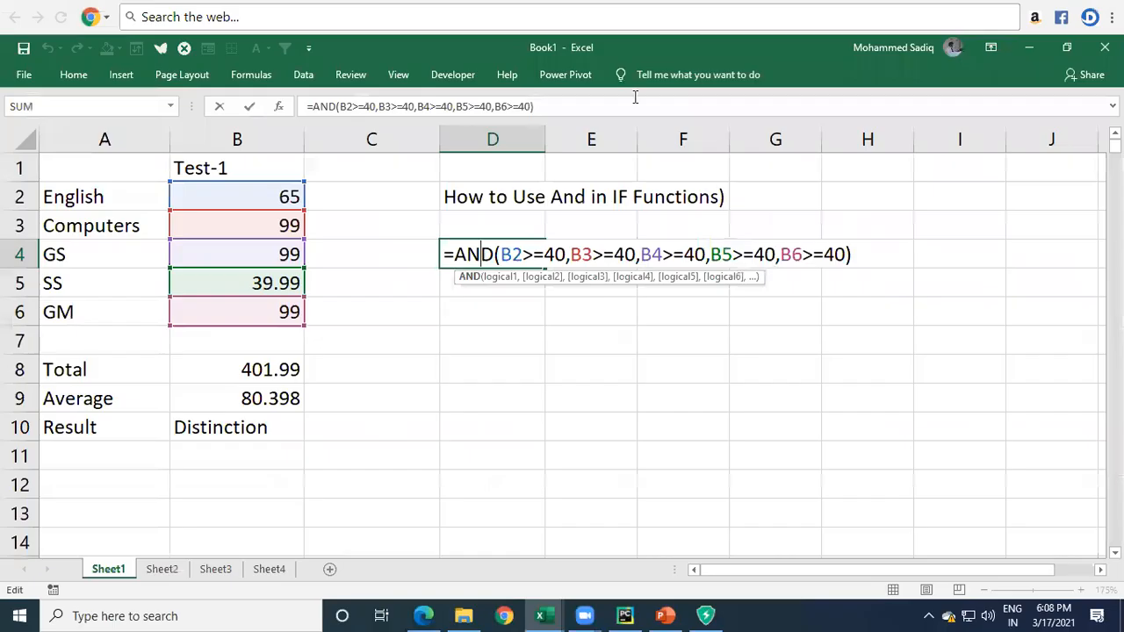
key("End")
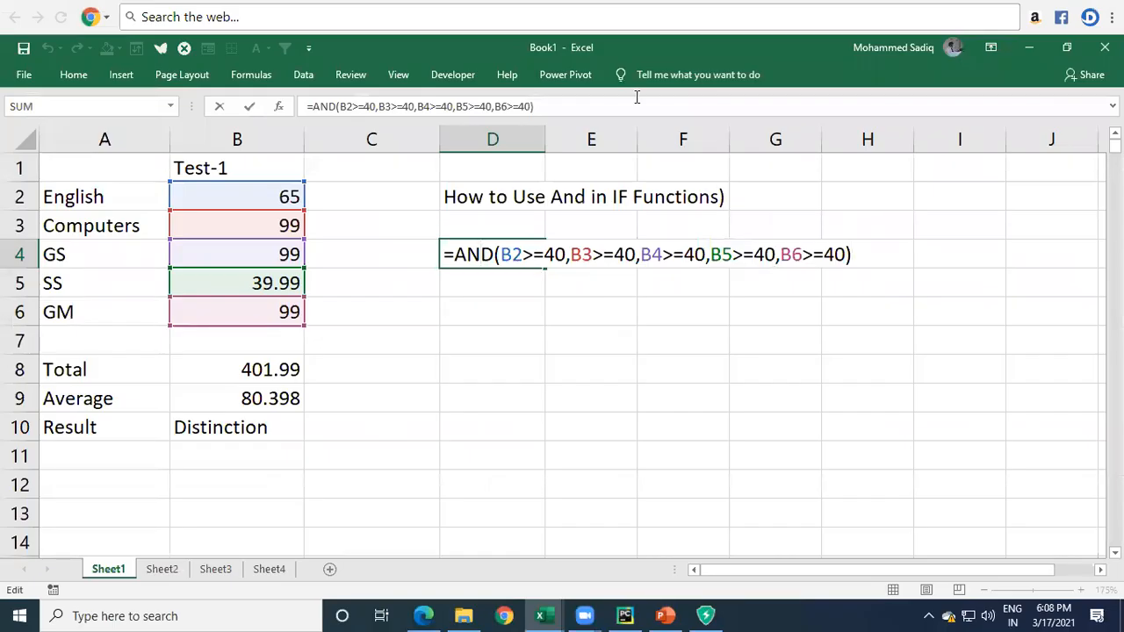
key("Return")
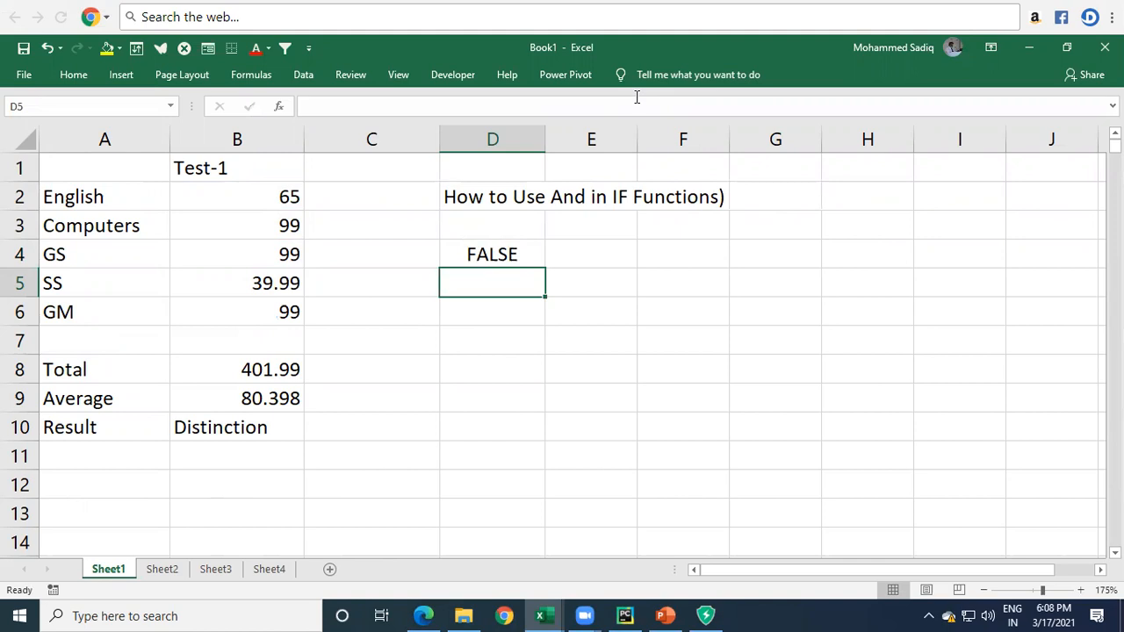
Set the SS mark in B5 to 40
left_click(277, 398)
left_click(279, 283)
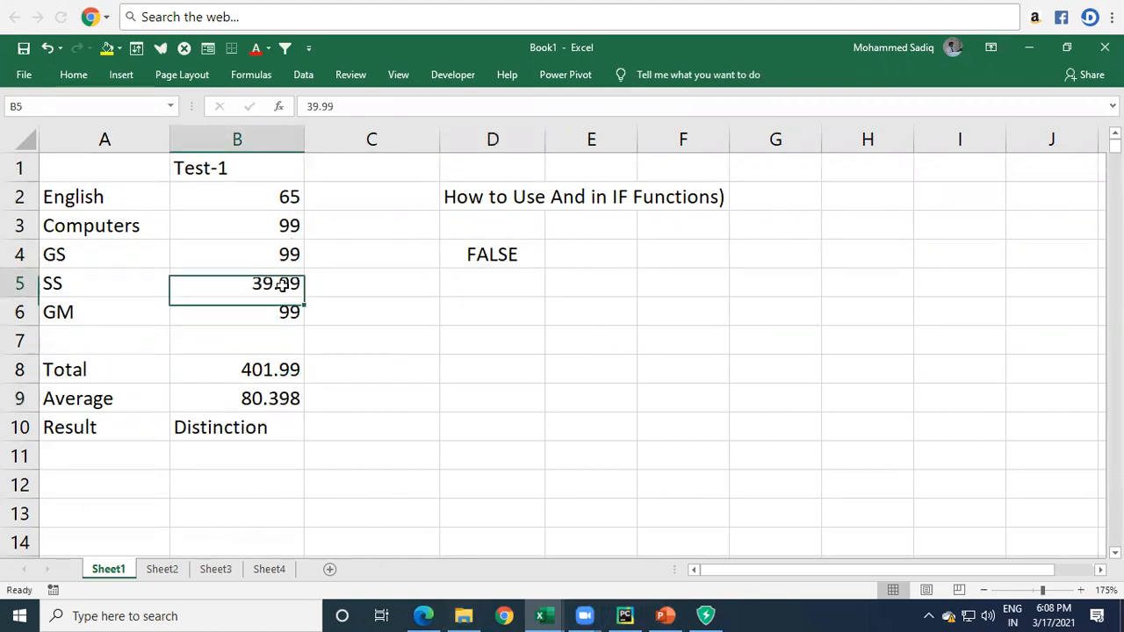
type("40")
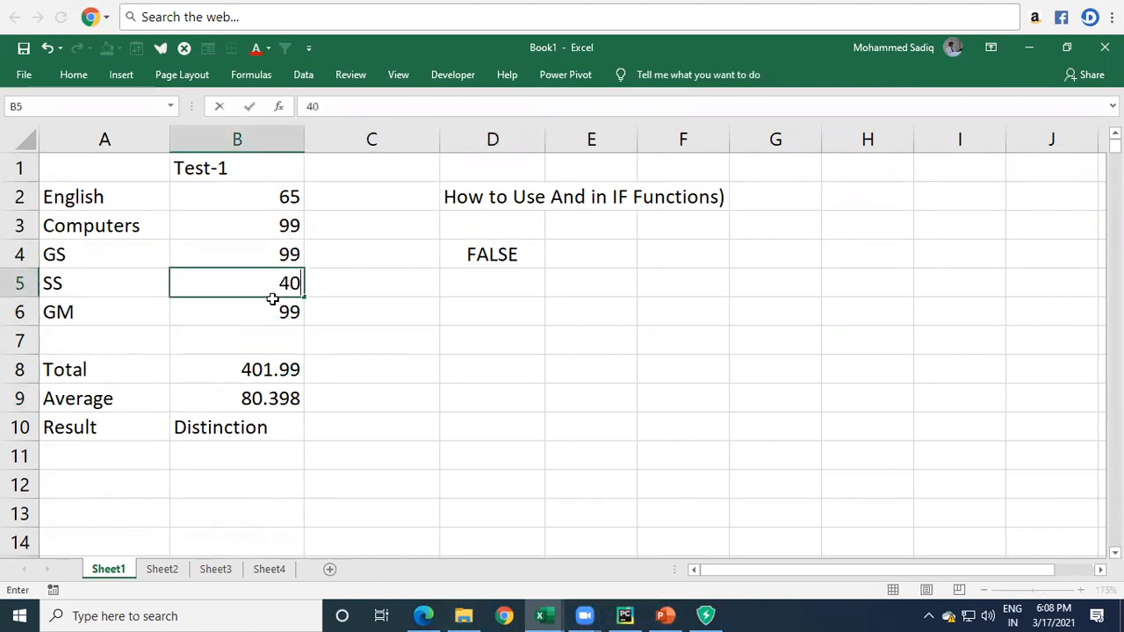
key("Return")
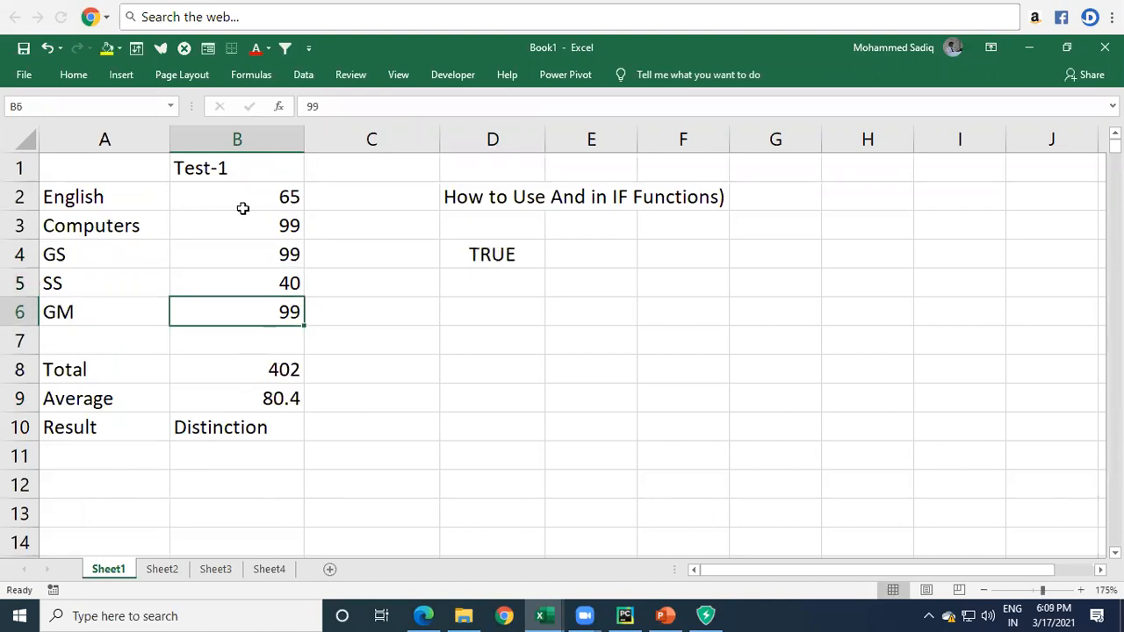
Examine the subject marks in B2:B6 and the nested IF formula in B10, leaving the formula as it is
left_click_drag(273, 196, 281, 319)
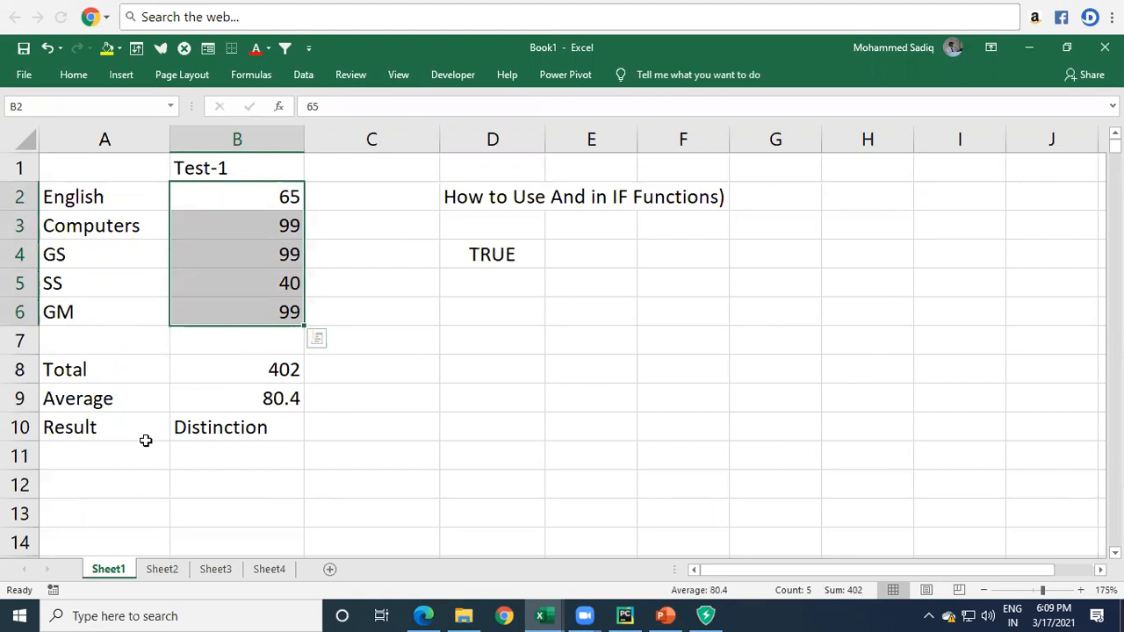
left_click(221, 441)
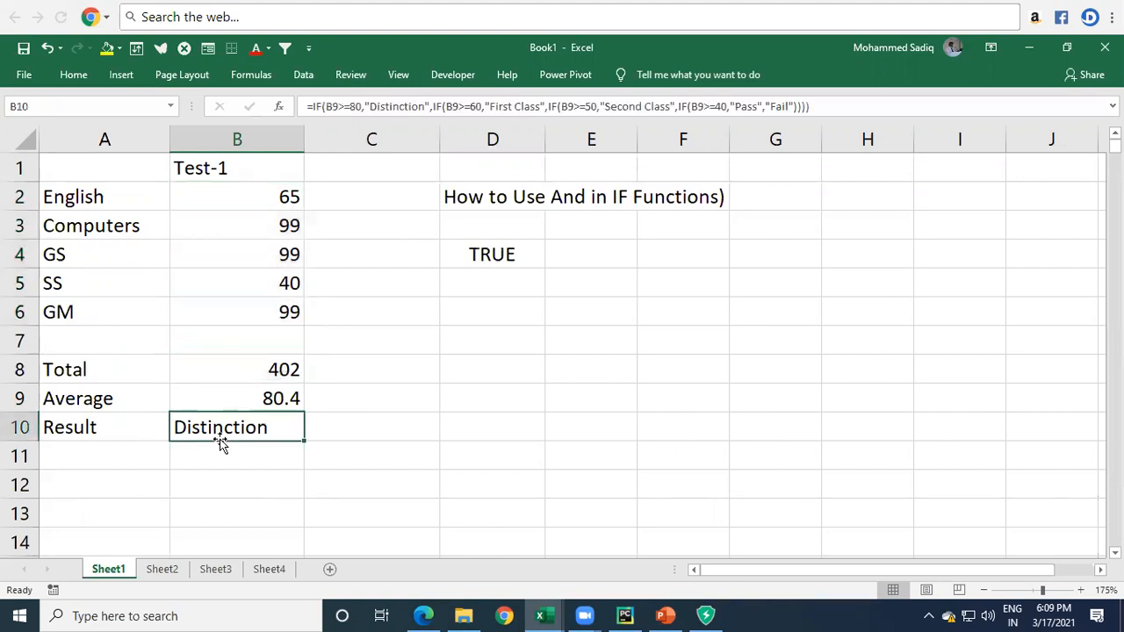
double_click(253, 428)
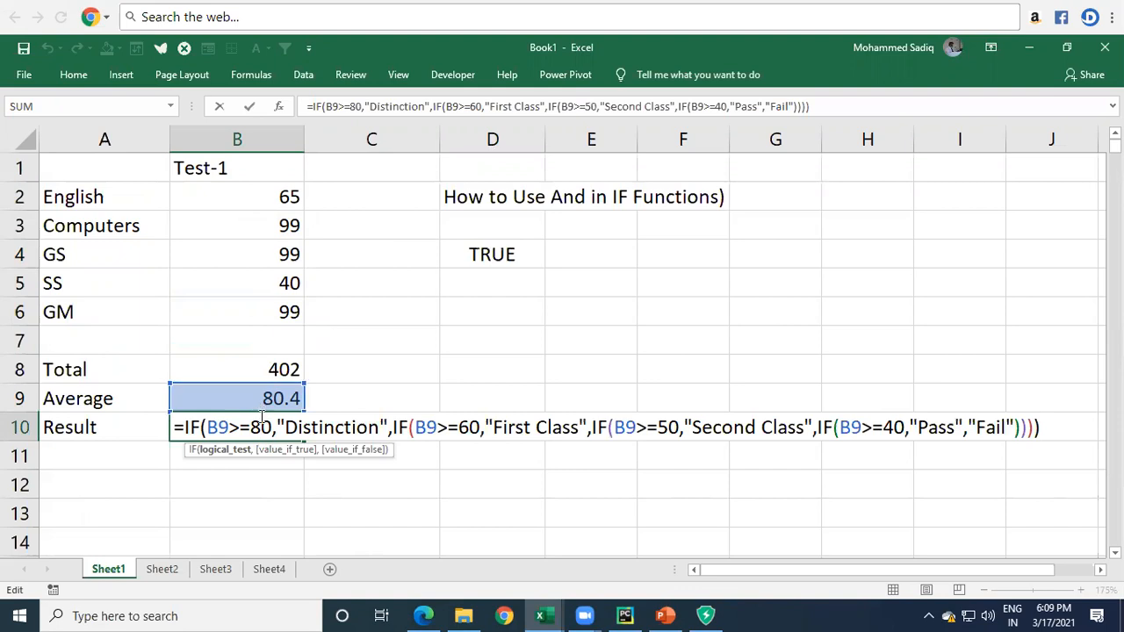
key("ctrl+Return")
Copy the AND expression from the formula in D4 without its equals sign, keeping the cell as it is
double_click(471, 256)
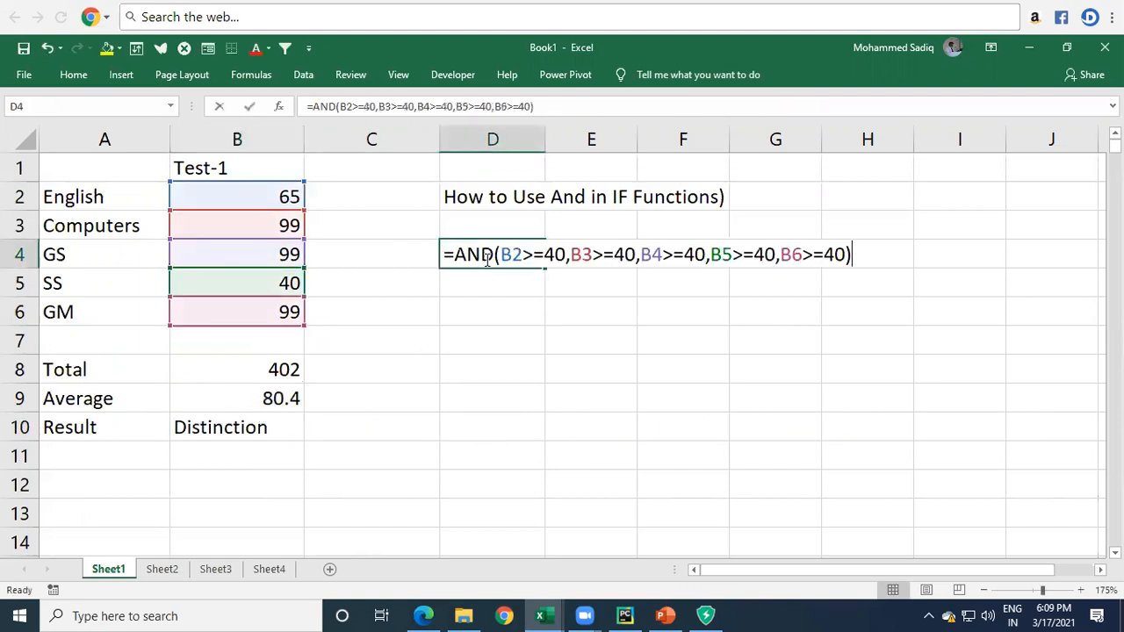
left_click_drag(453, 254, 866, 257)
key("ctrl+c")
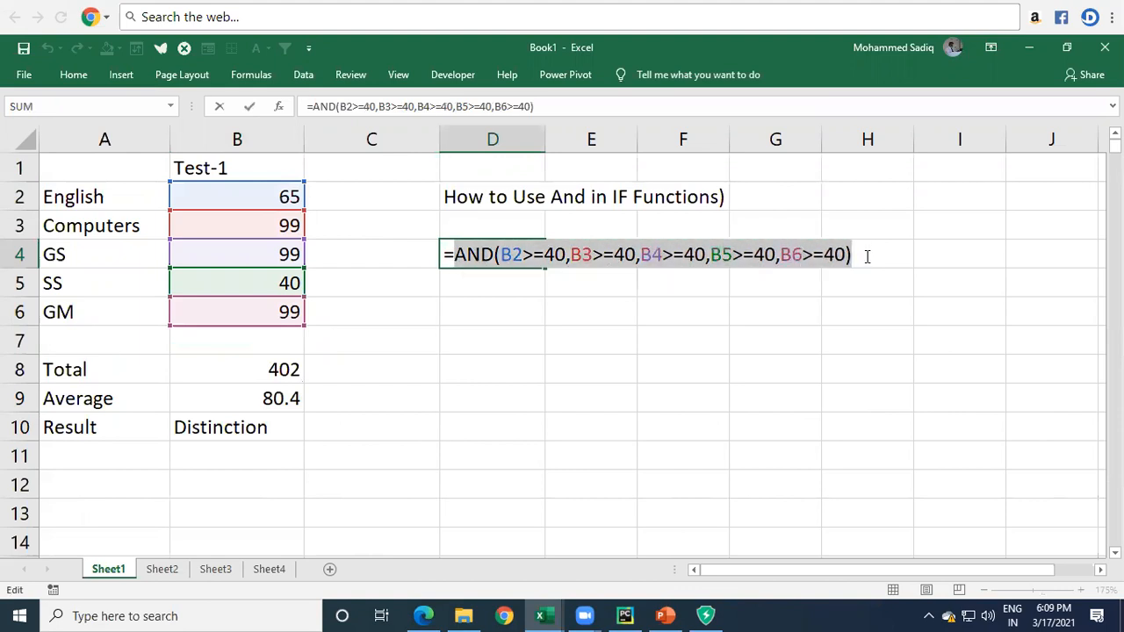
key("Escape")
Replace the formula in B10 with a new IF formula that has the copied AND expression as its logical test
left_click(273, 428)
type("=if")
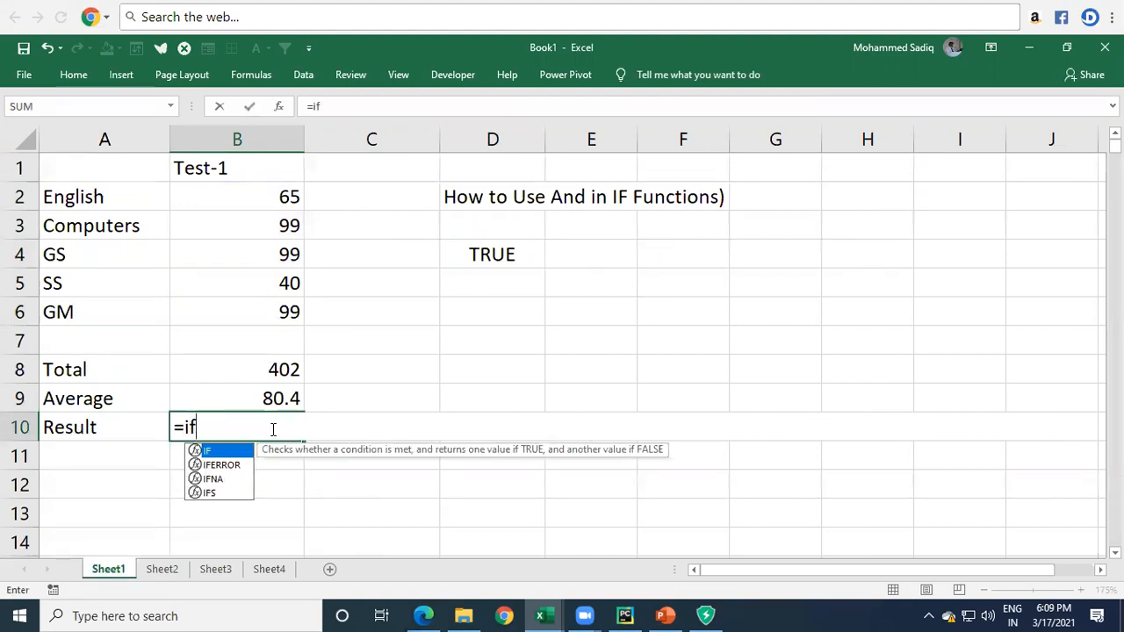
key("Tab")
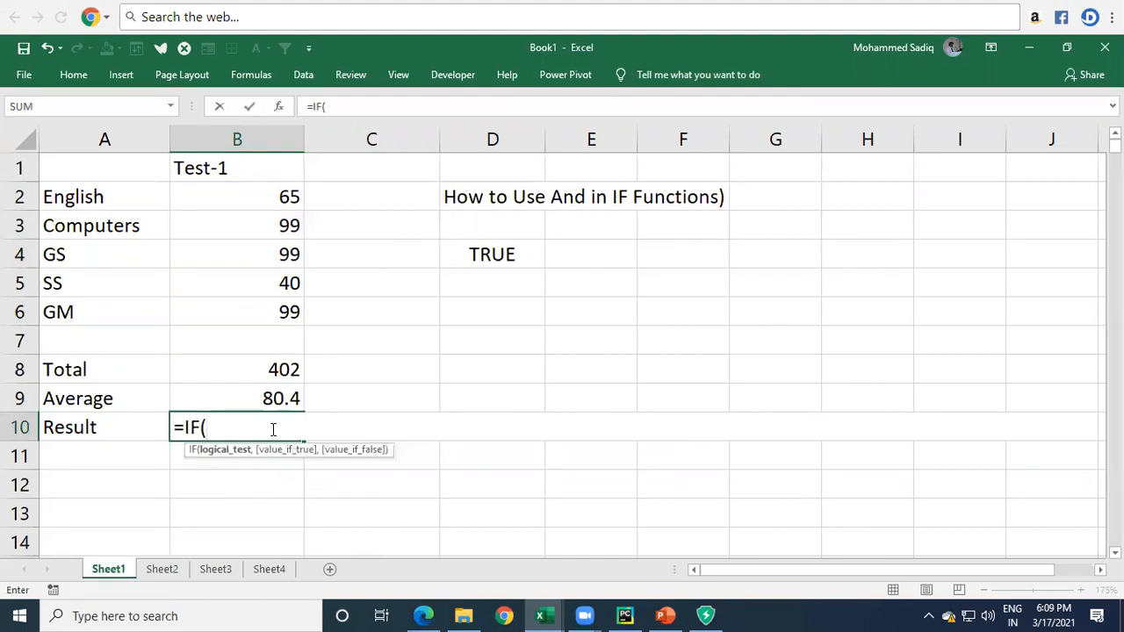
type("an")
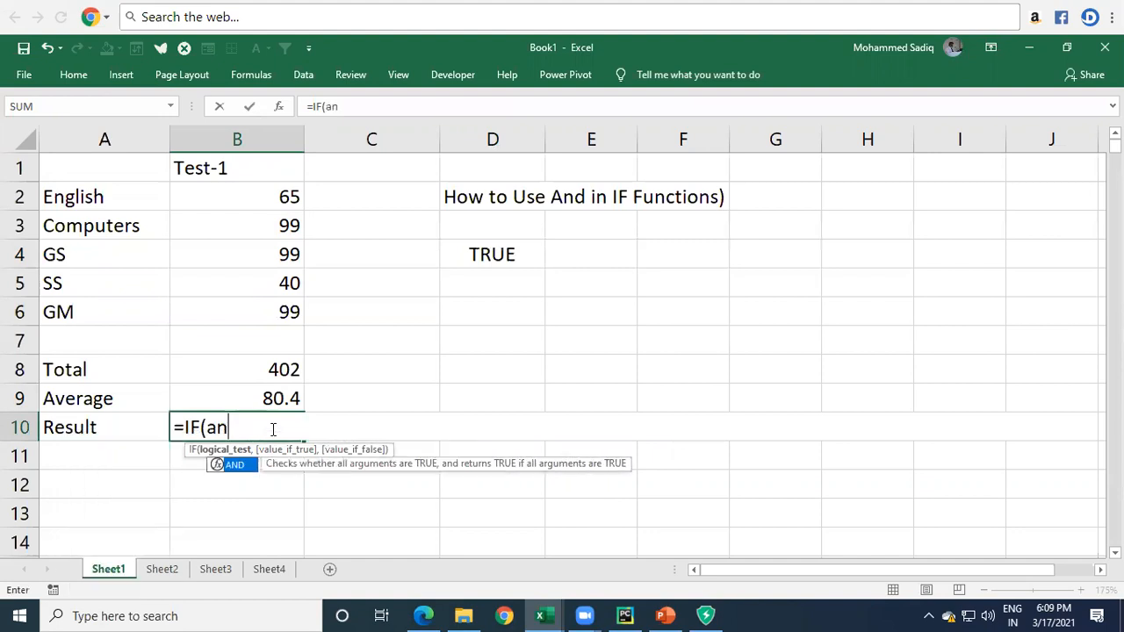
key("BackSpace")
key("BackSpace")
key("ctrl+v")
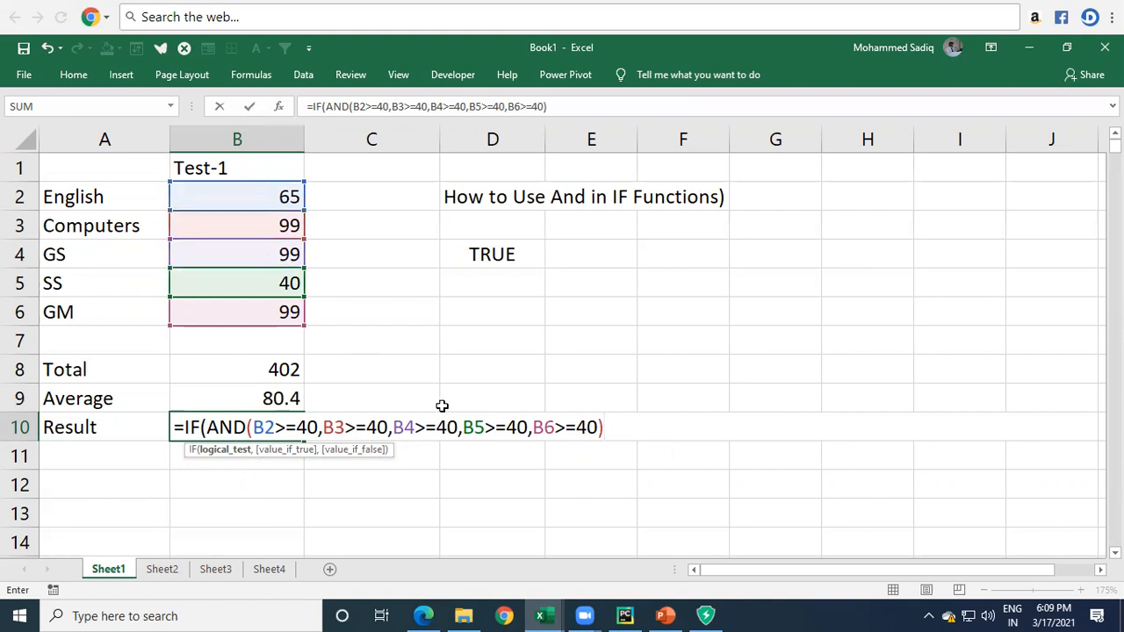
Add the condition B9>=80 inside the AND expression in B10 and close its bracket
key("BackSpace")
type(",")
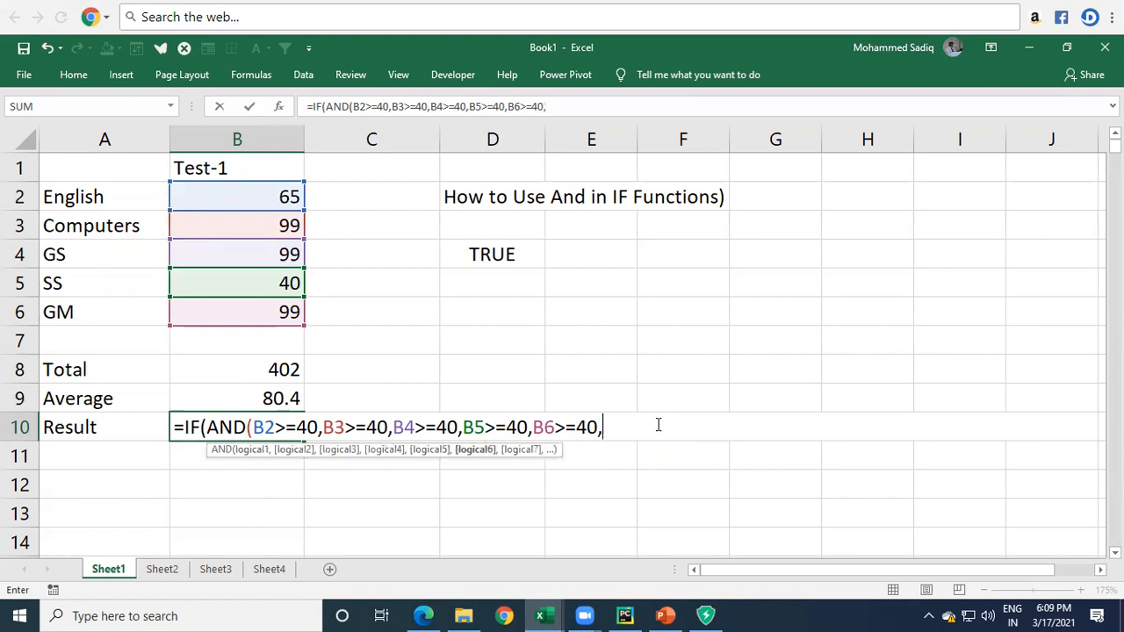
left_click(230, 400)
type(">=80")
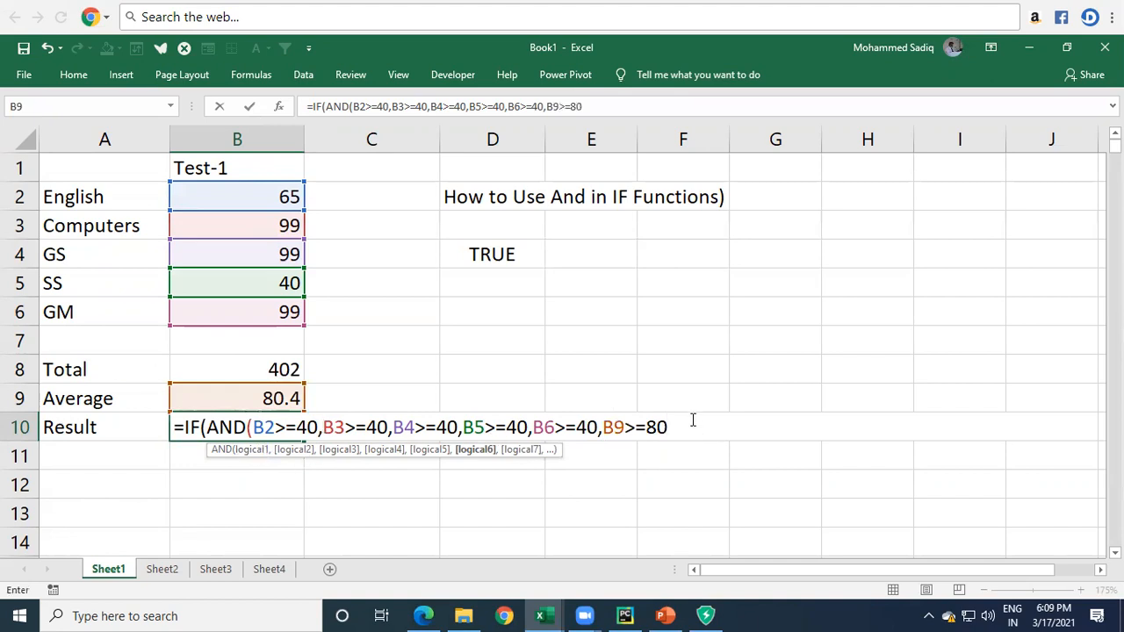
type(")")
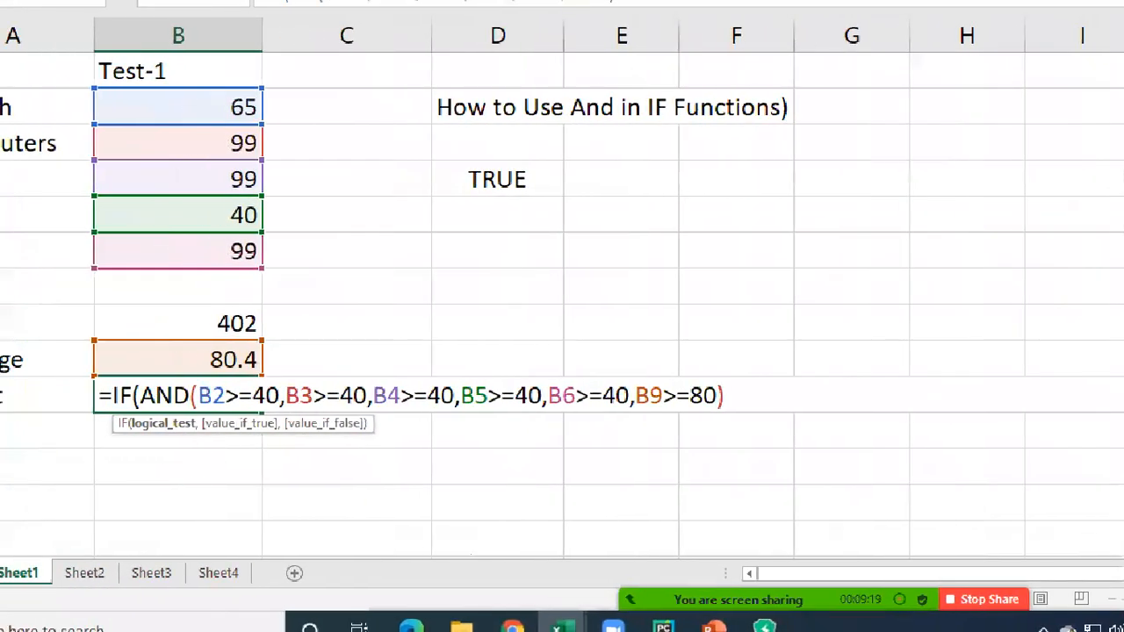
mouse_move(183, 369)
left_mouse_down()
mouse_move(623, 451)
mouse_move(737, 414)
left_mouse_up()
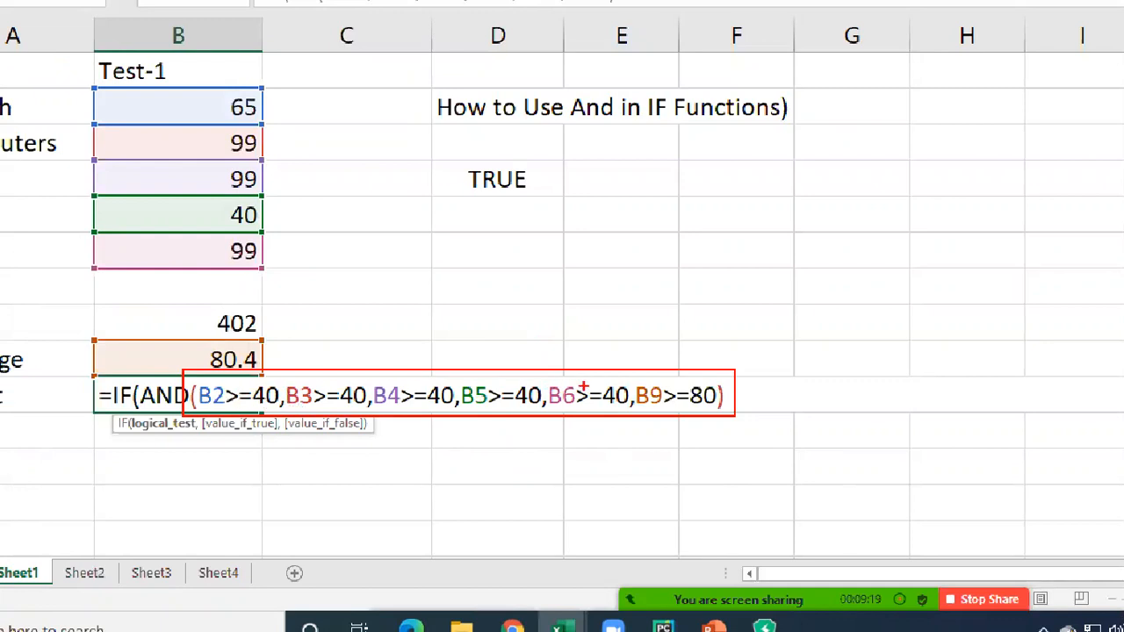
left_click_drag(617, 369, 727, 436)
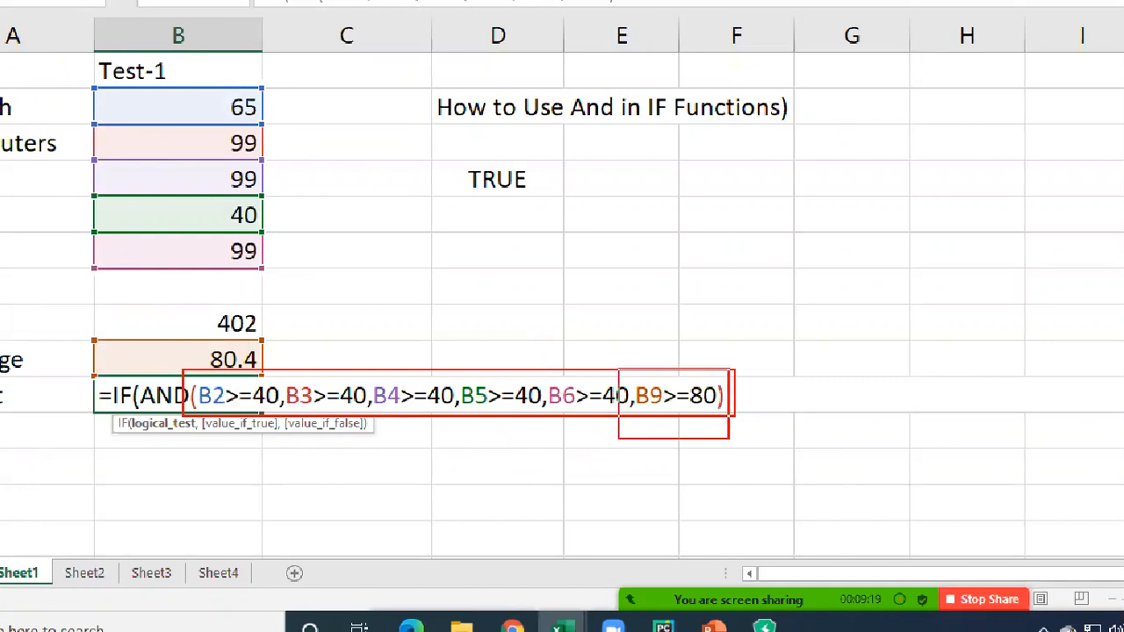
left_click_drag(728, 333, 698, 382)
key("Escape")
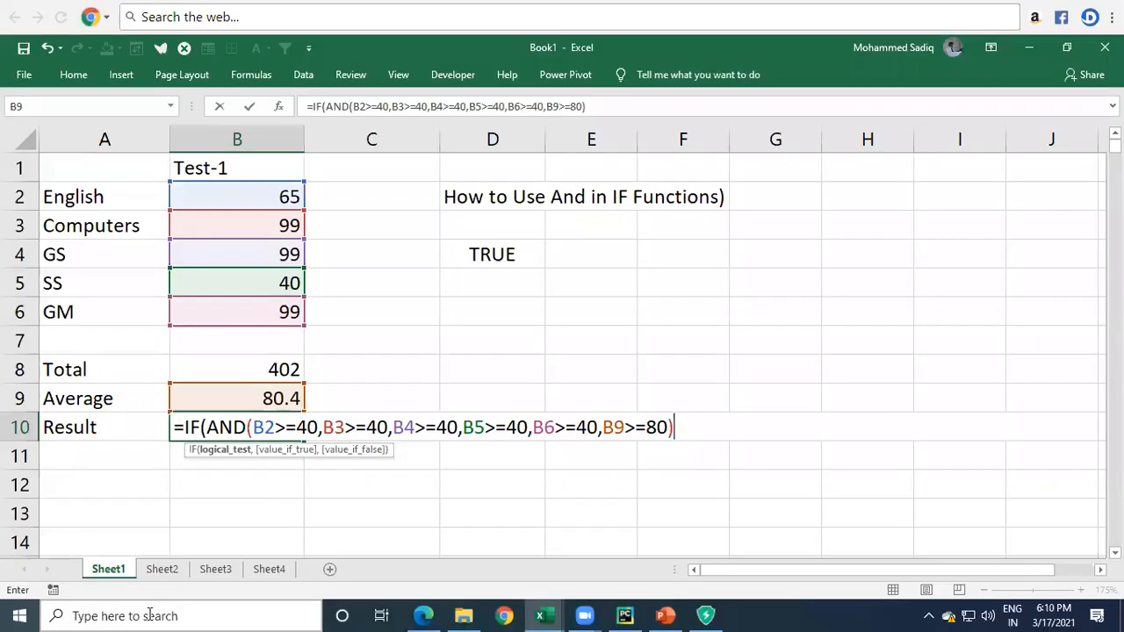
Add a comma after the AND test in B10 to begin the IF function's value-if-true argument
type("\"")
key("BackSpace")
key("BackSpace")
type(",")
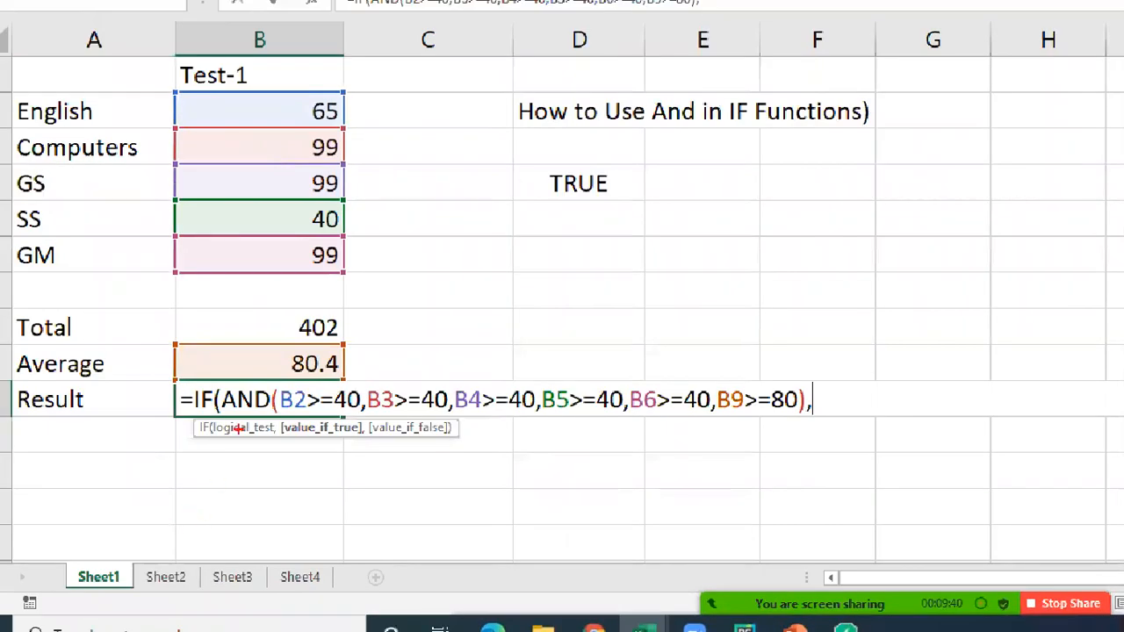
left_click_drag(212, 419, 275, 444)
mouse_move(220, 384)
left_mouse_down()
mouse_move(254, 405)
mouse_move(801, 416)
left_mouse_up()
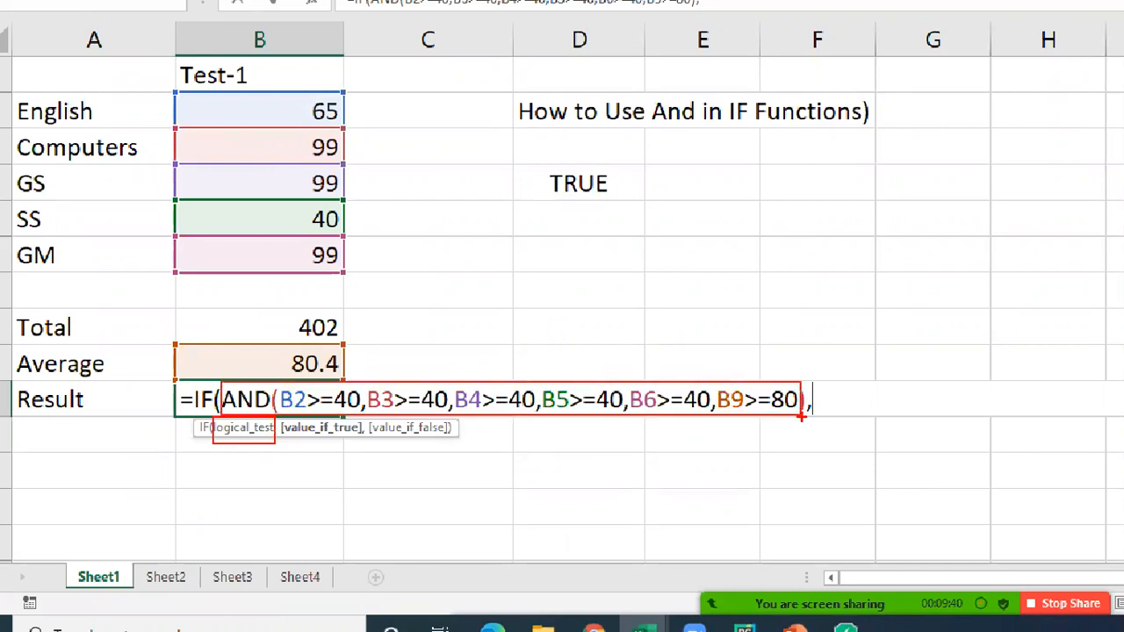
left_click_drag(282, 419, 369, 450)
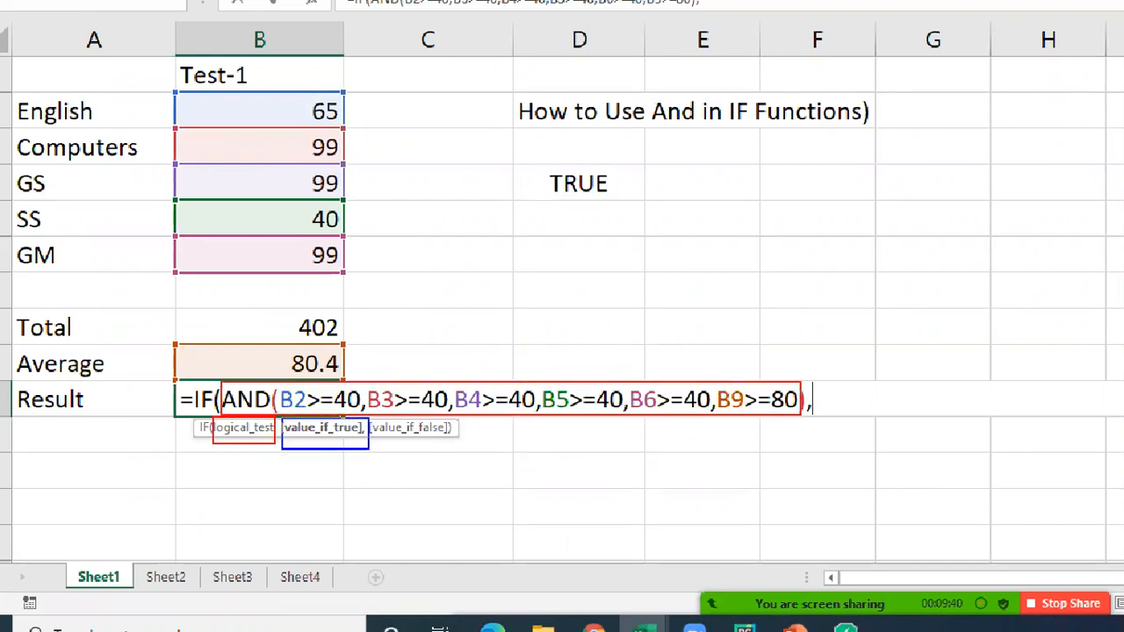
mouse_move(818, 383)
left_mouse_down()
mouse_move(856, 413)
mouse_move(877, 412)
left_mouse_up()
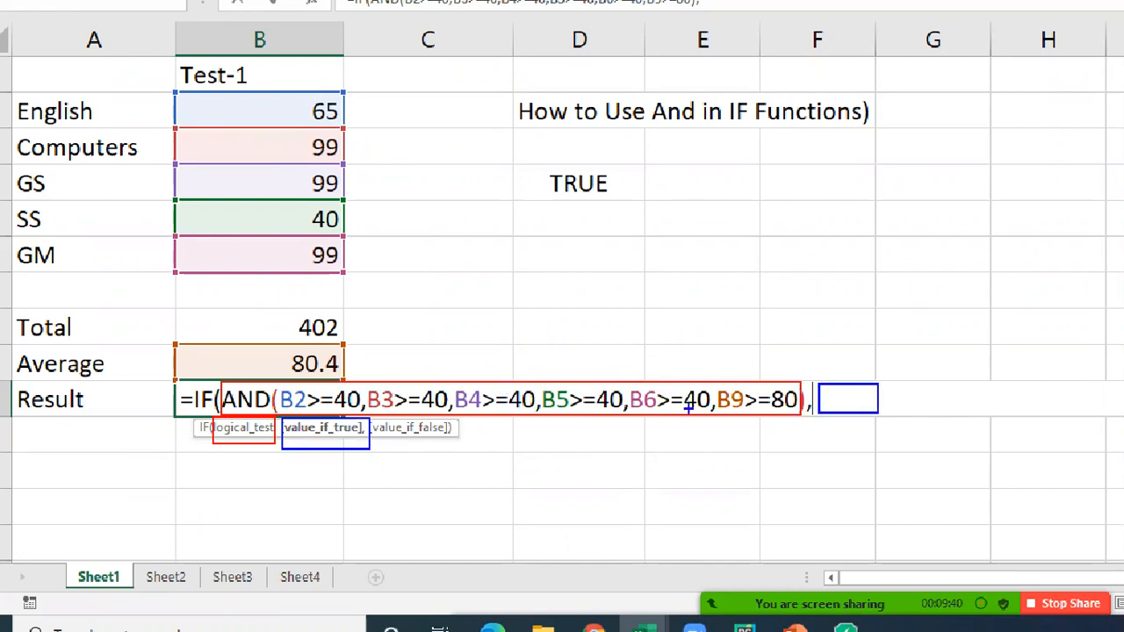
key("Escape")
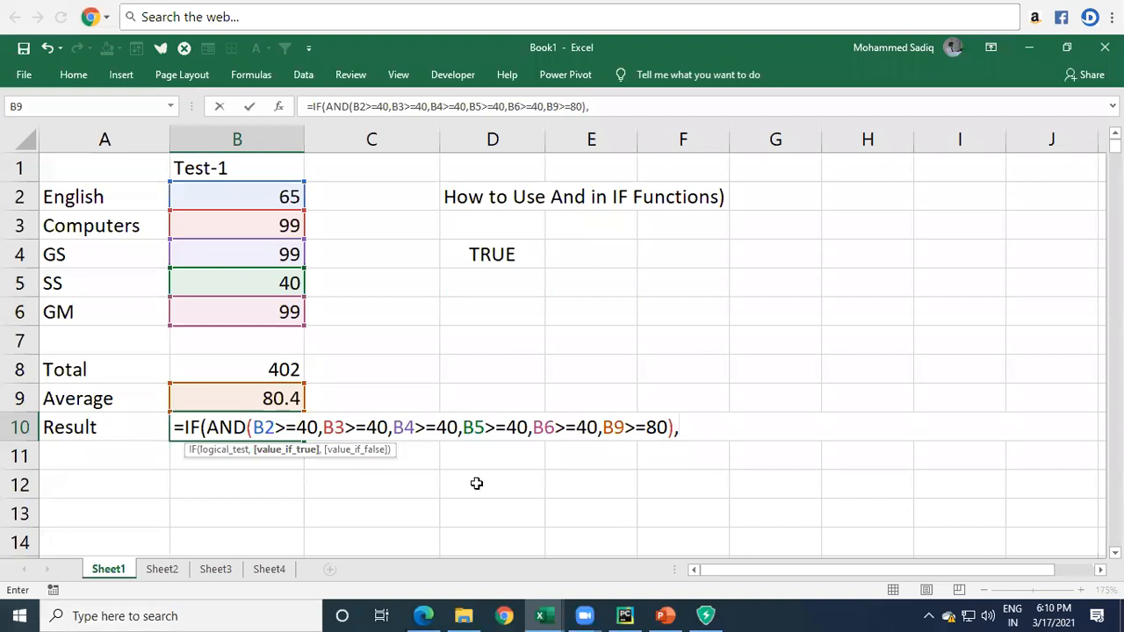
Enter "A" as the value if true, then nest a second IF with AND(B2>=40,B3>=40,B4>=40,B5>=40,B6>=40) as its test
type("\"A\"")
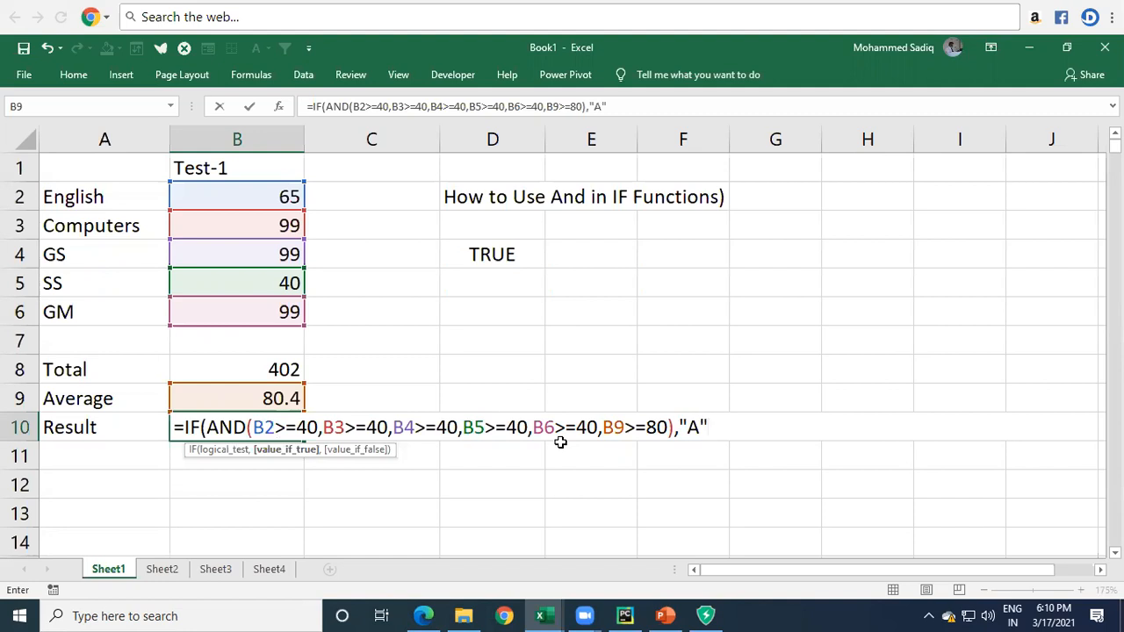
type(",")
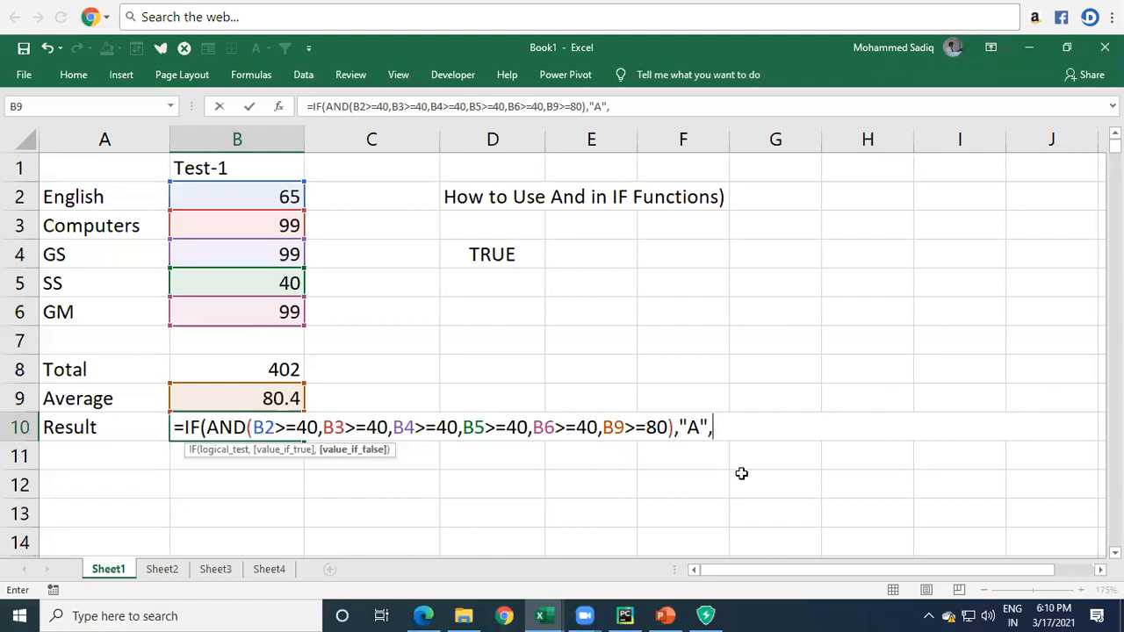
type("if(")
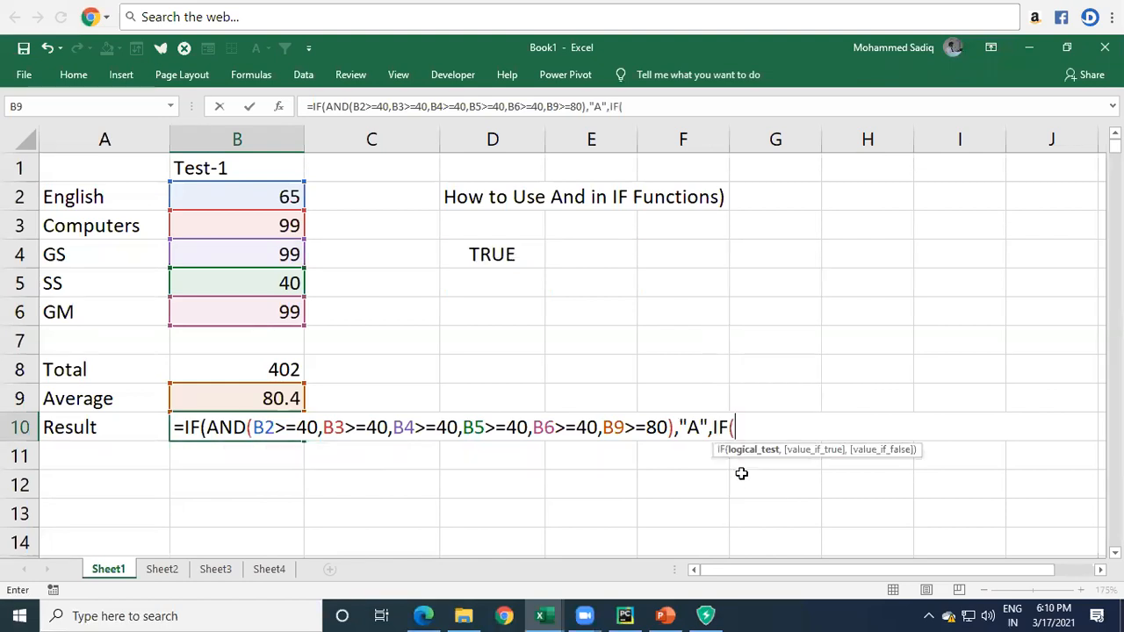
type("AND(B2>=40,B3>=40,B4>=40,B5>=40,B6>=40)")
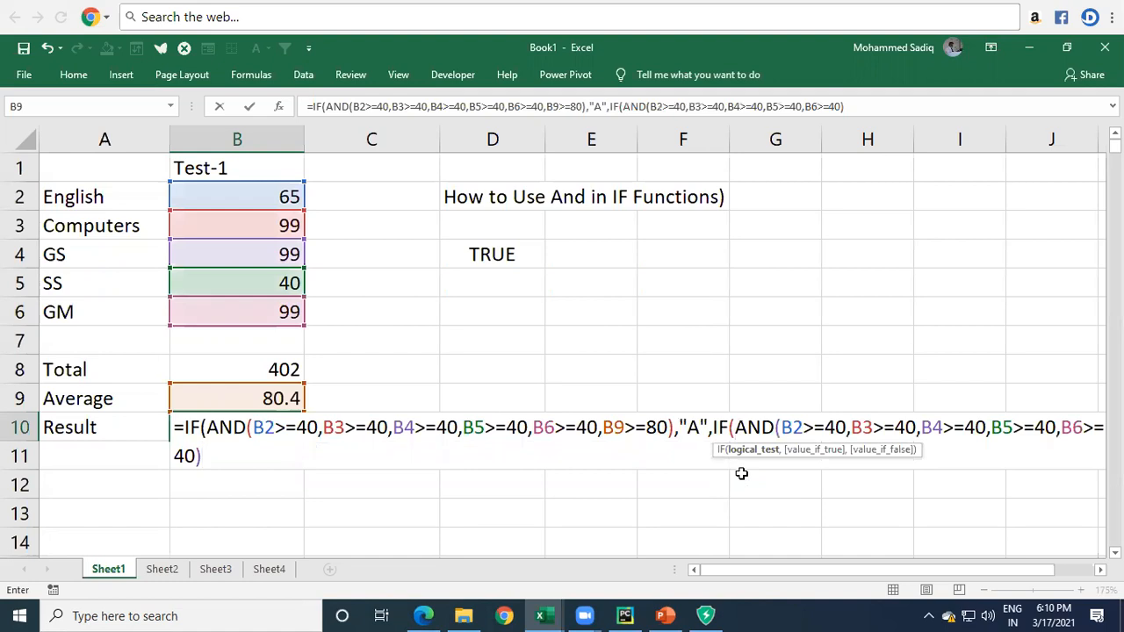
Add the condition B9>=60 to the second AND expression and enter "B" as the second IF's value if true
key("BackSpace")
type(",")
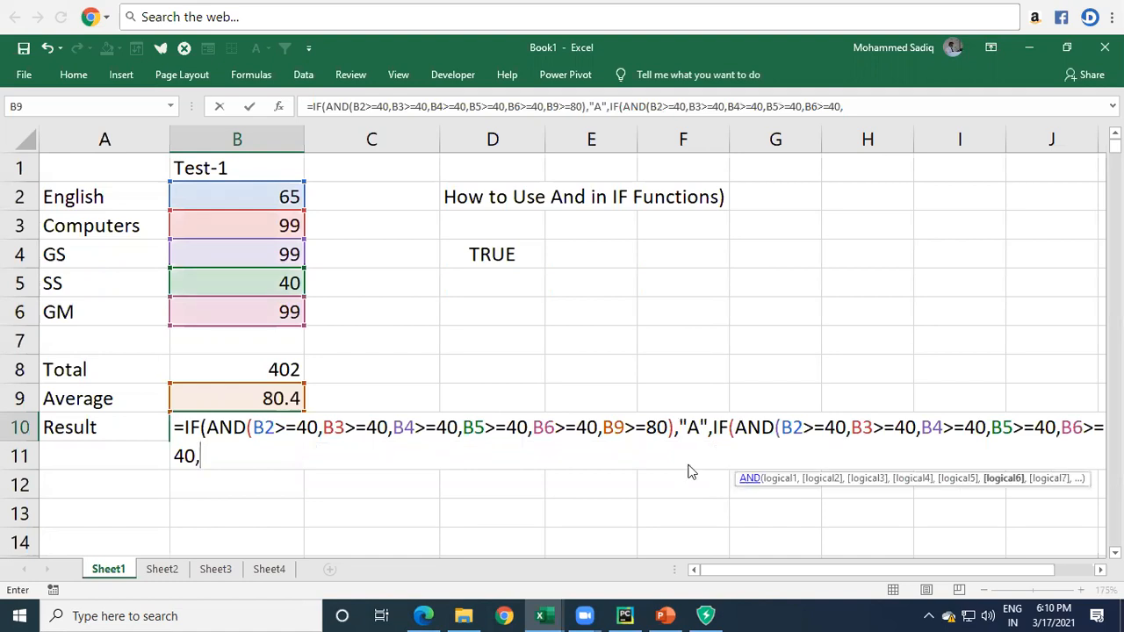
left_click(254, 398)
type(">=60)")
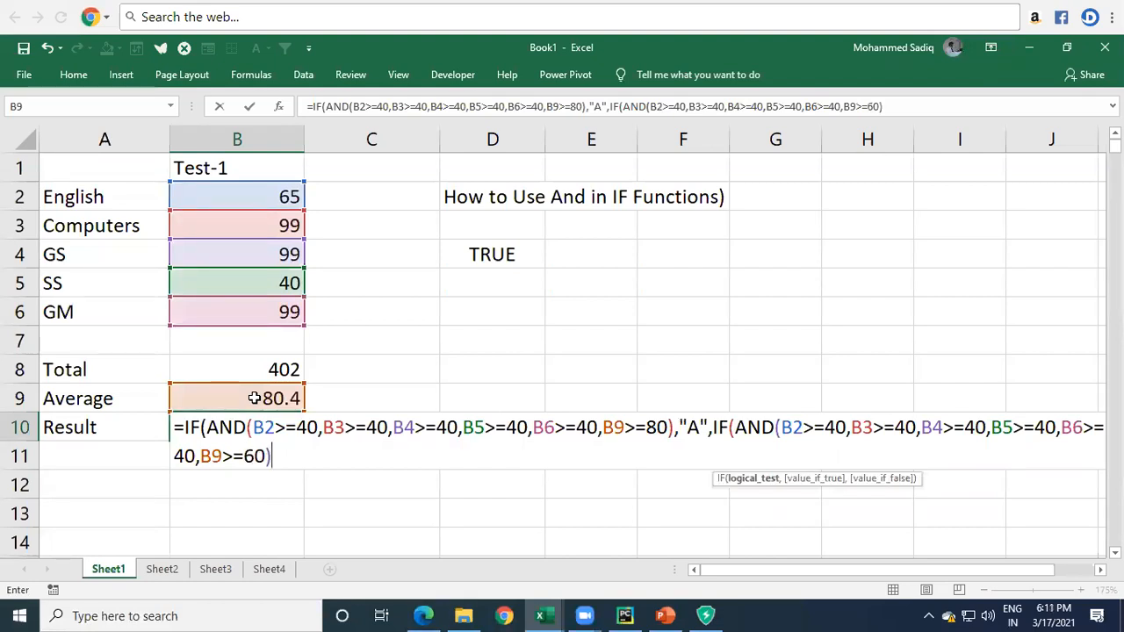
type(",")
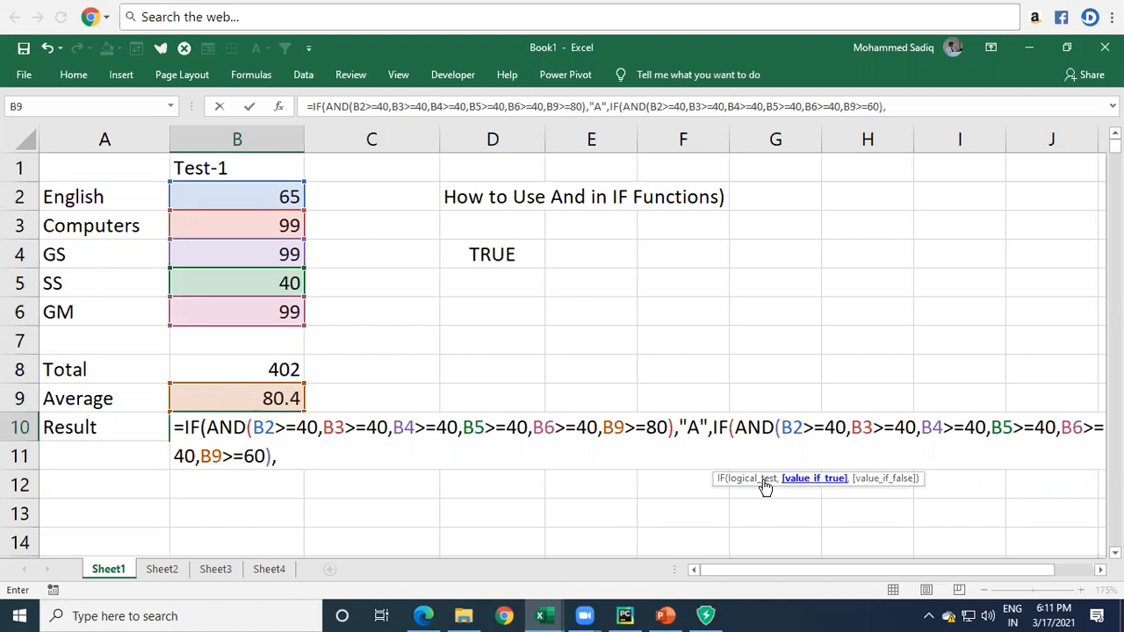
type("\"B\"")
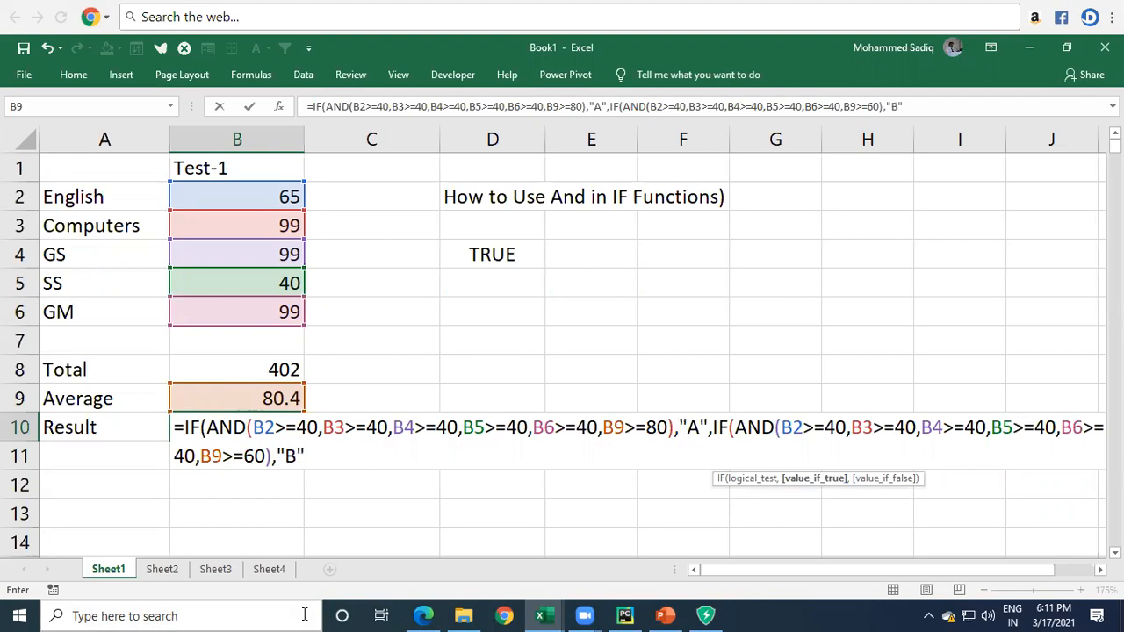
type(",")
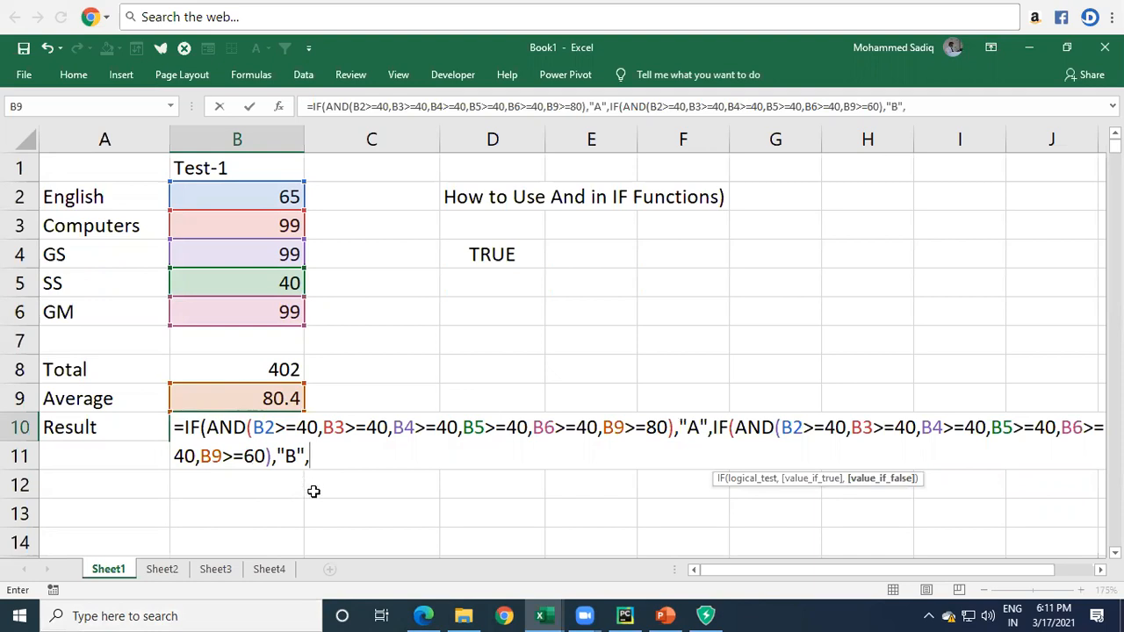
Nest a third IF with the logical test AND(B2>=40,B3>=40,B4>=40,B5>=40,B6>=40,B9>=50), followed by a comma
type("IF(")
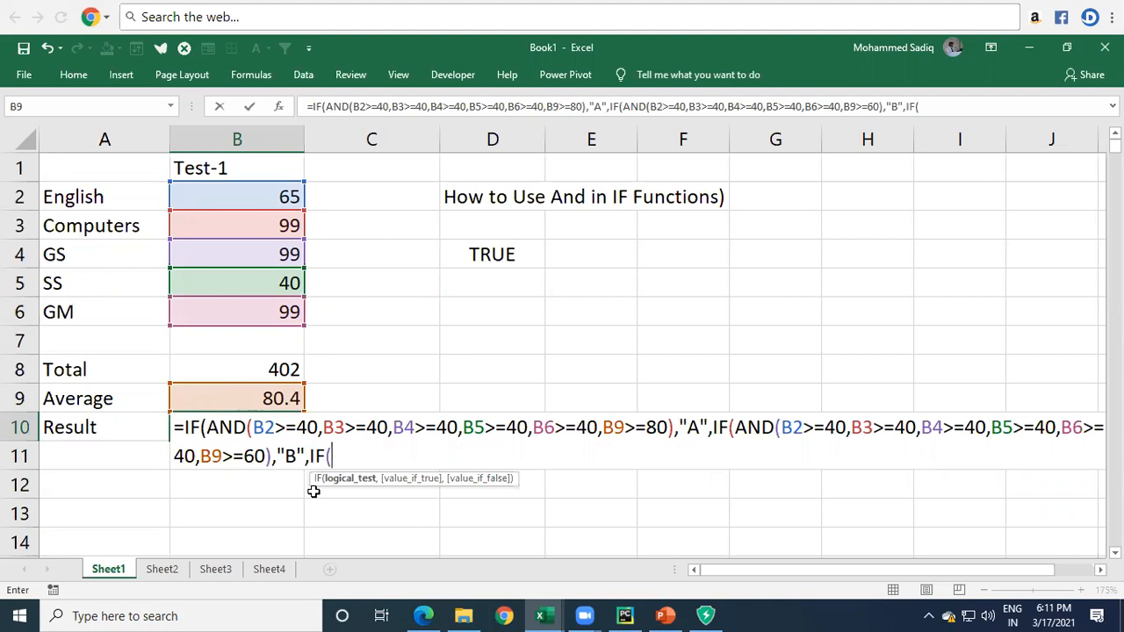
type("AND(B2>=40,B3>=40,B4>=40,B5>=40,B6>=40)")
key("BackSpace")
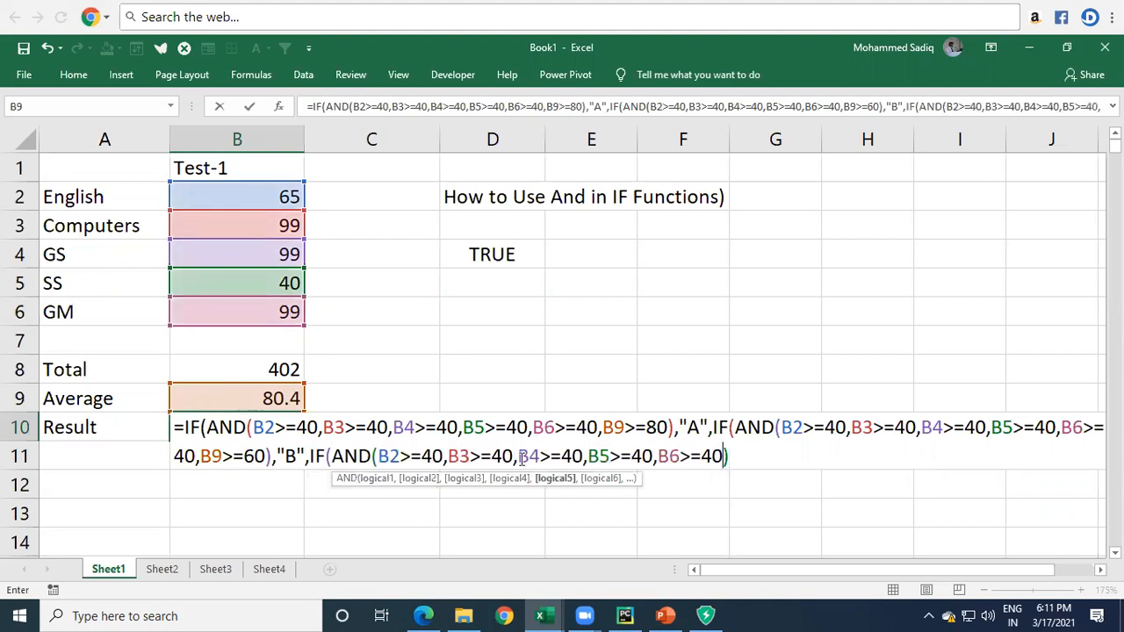
type(",")
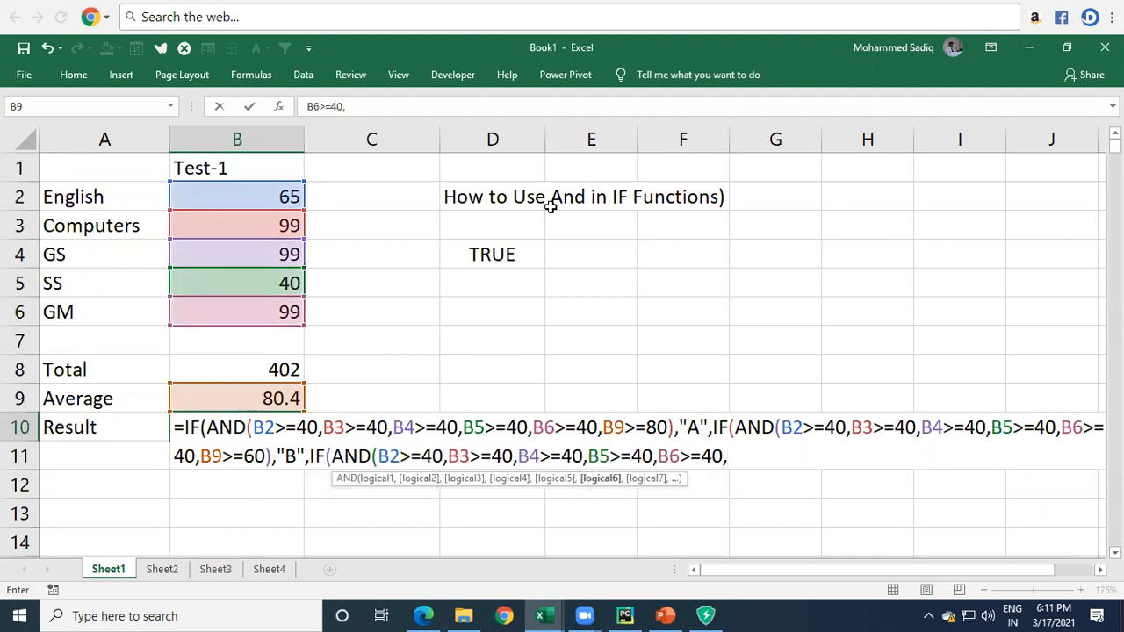
left_click(260, 397)
type(">=50,\"")
key("BackSpace")
key("BackSpace")
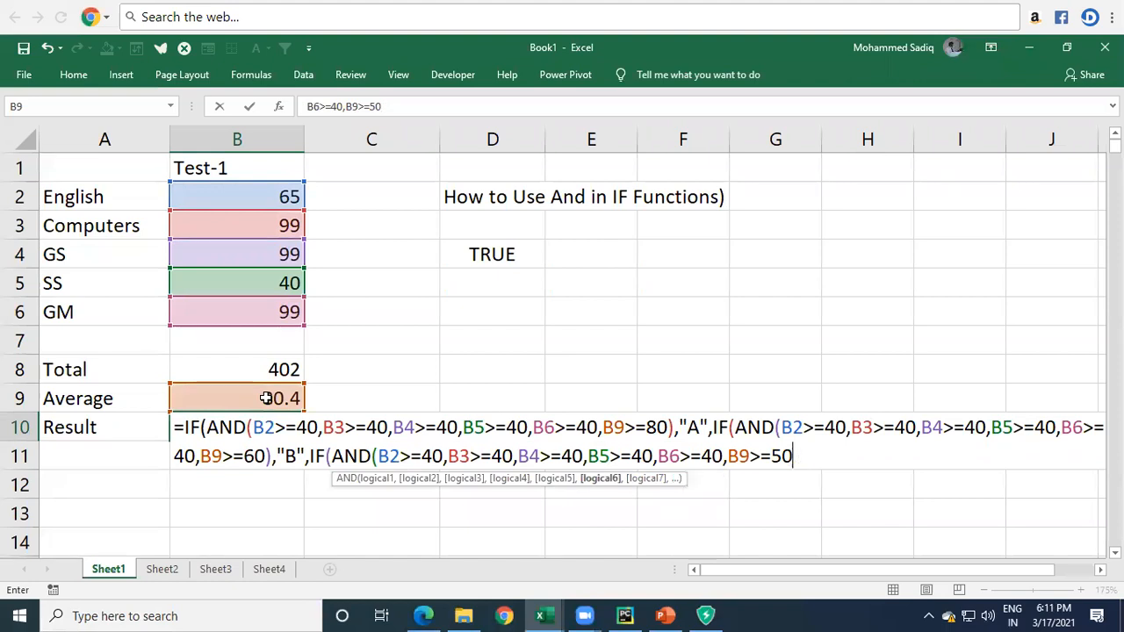
type(")")
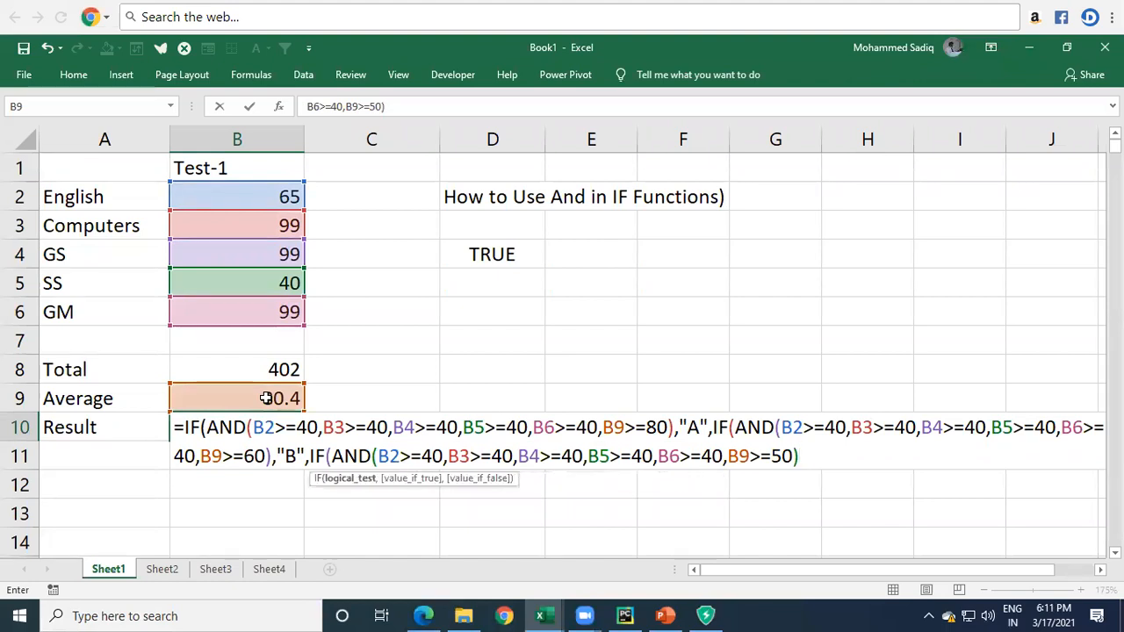
type(",")
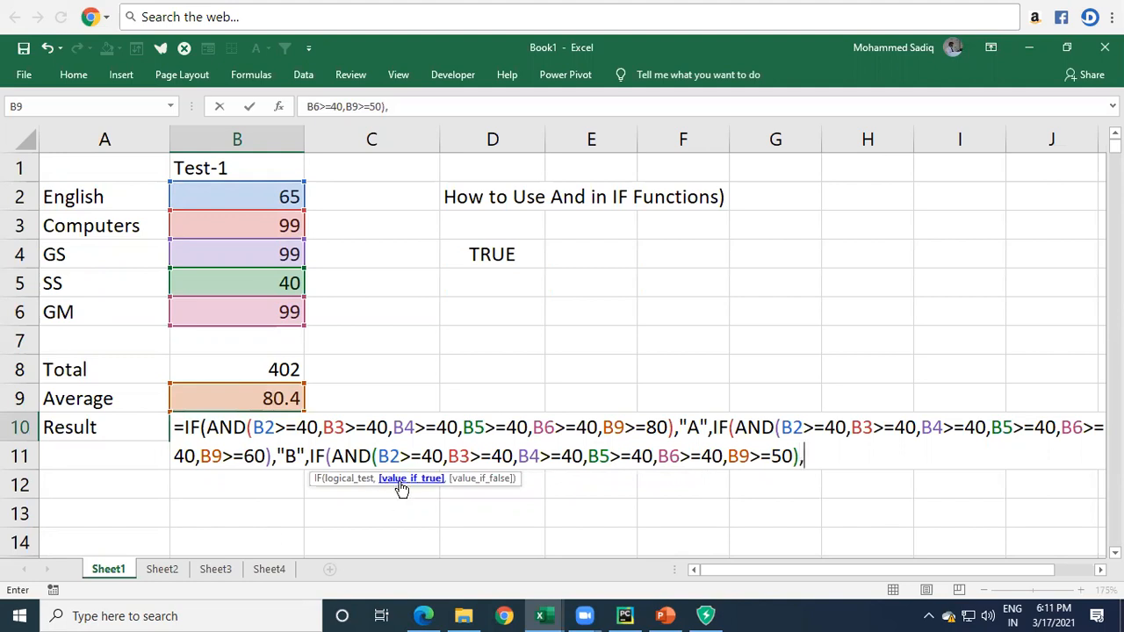
Enter "C" as the third IF's value if true, then nest a fourth IF testing AND(B2>=40,B3>=40,B4>=40,B5>=40,B6>=40, leaving the AND open
type("\"C\",")
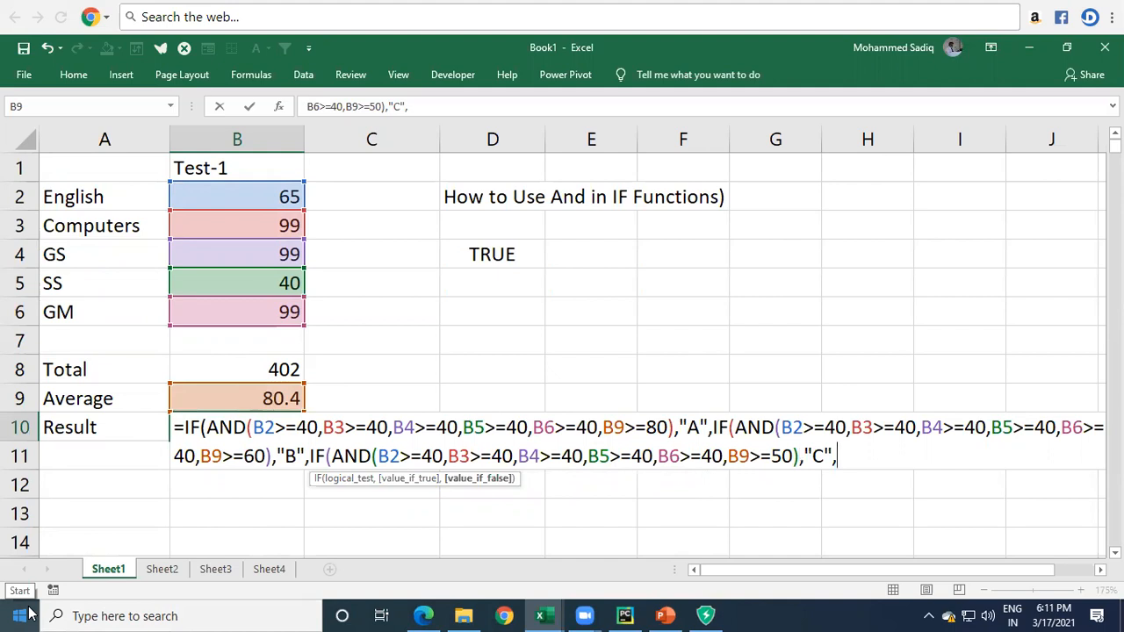
type("if")
key("Tab")
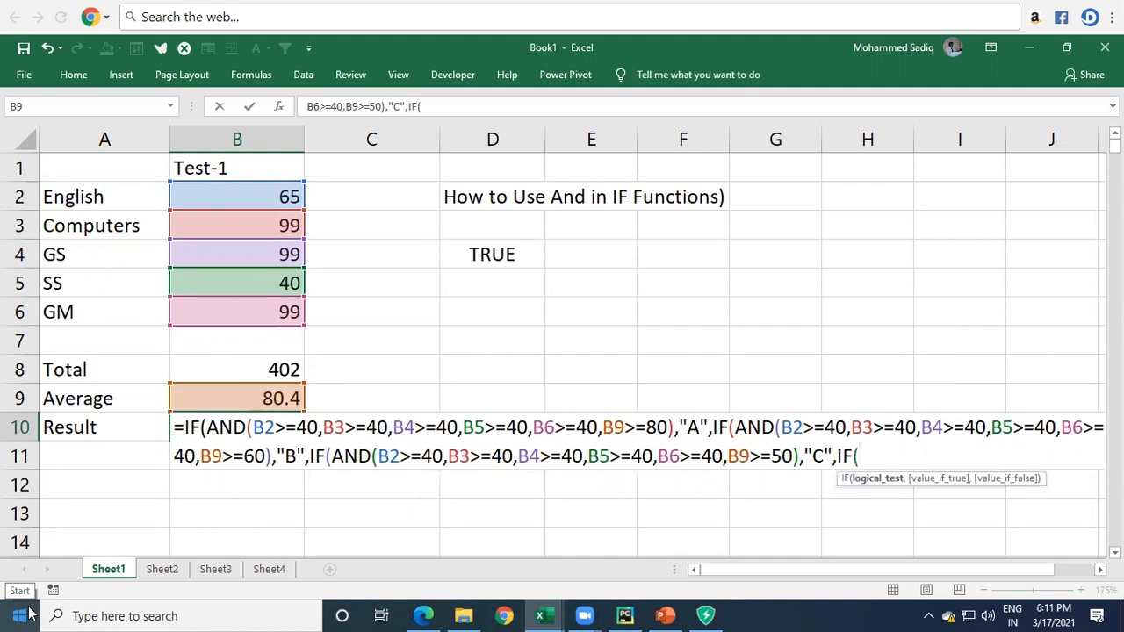
type("AND(B2>=40,B3>=40,B4>=40,B5>=40,B6>=40)")
key("BackSpace")
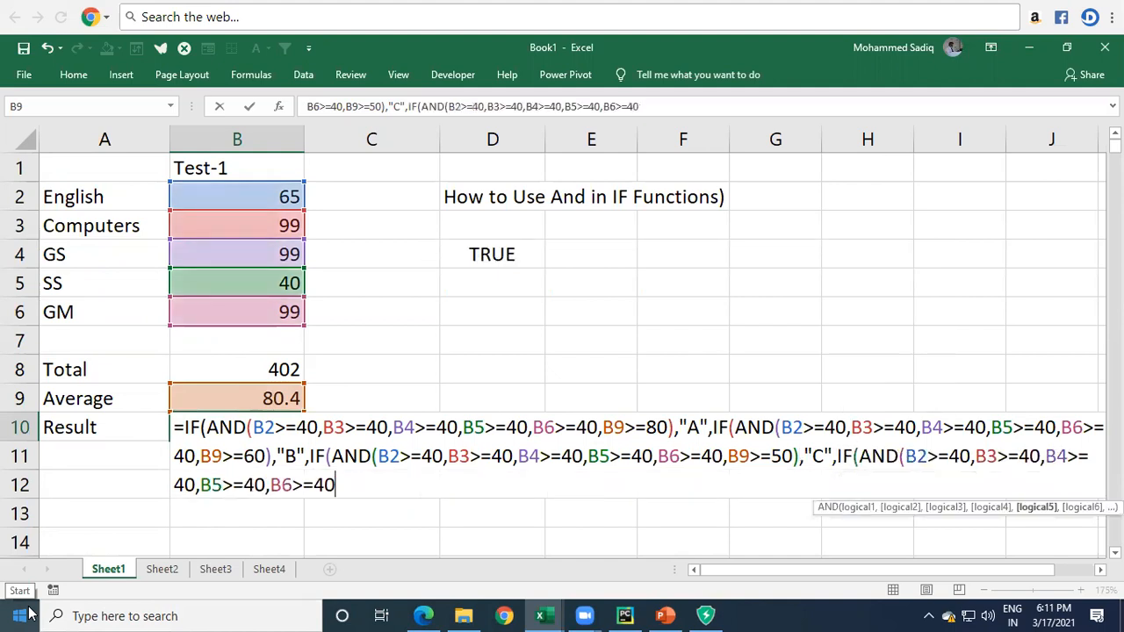
Add the condition B9>=40 to the fourth AND expression and enter "D" as the fourth IF's value if true
type(",")
left_click(249, 398)
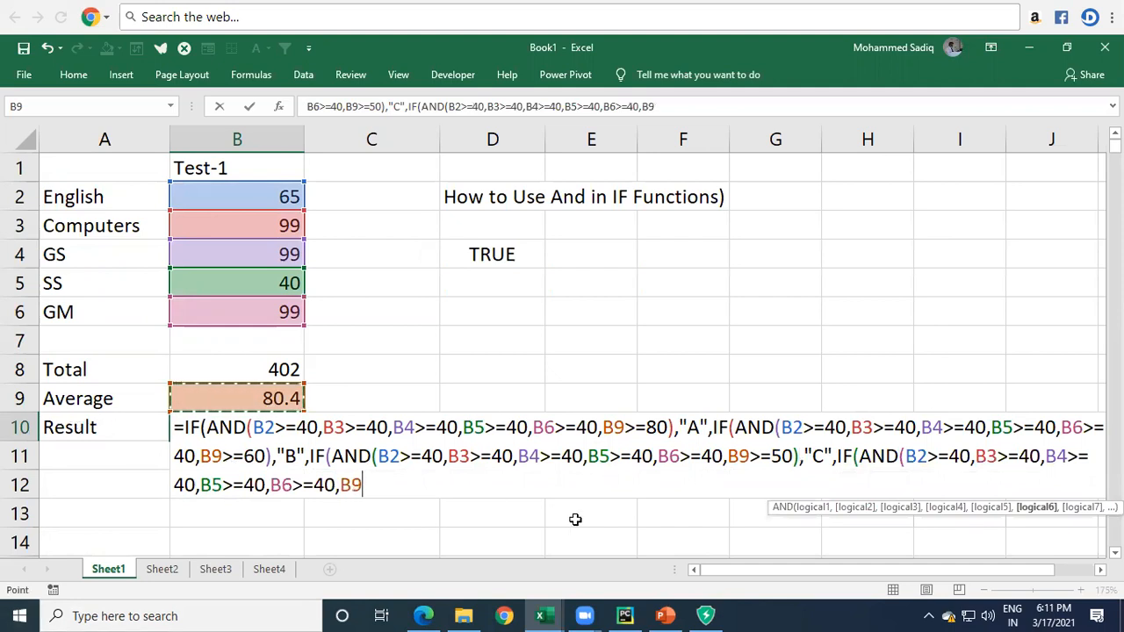
type(">=40")
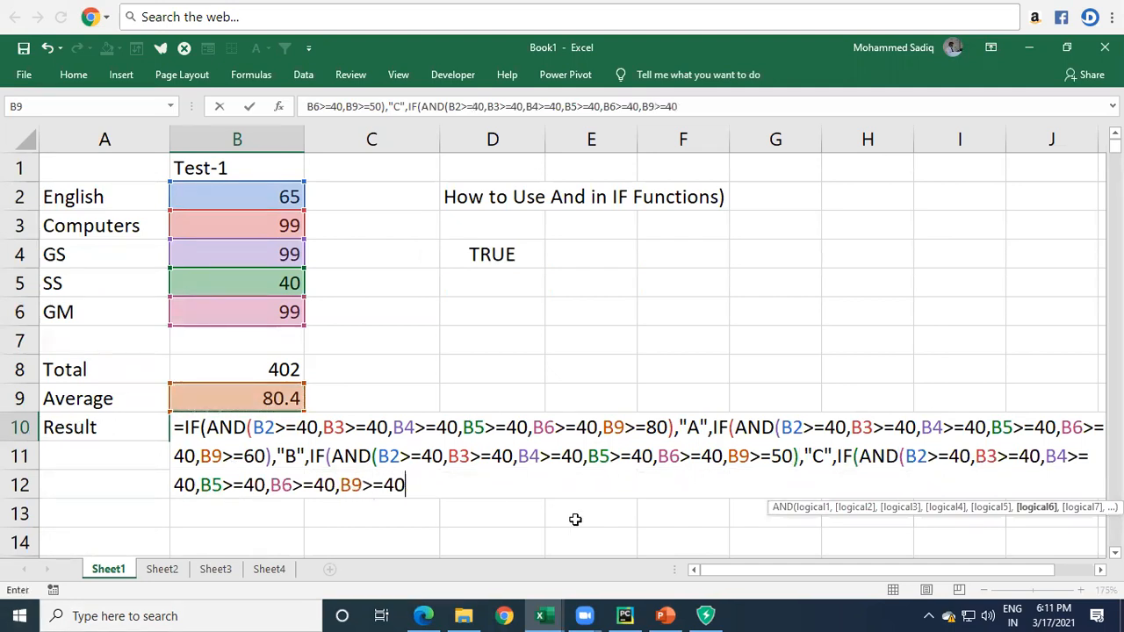
type(")")
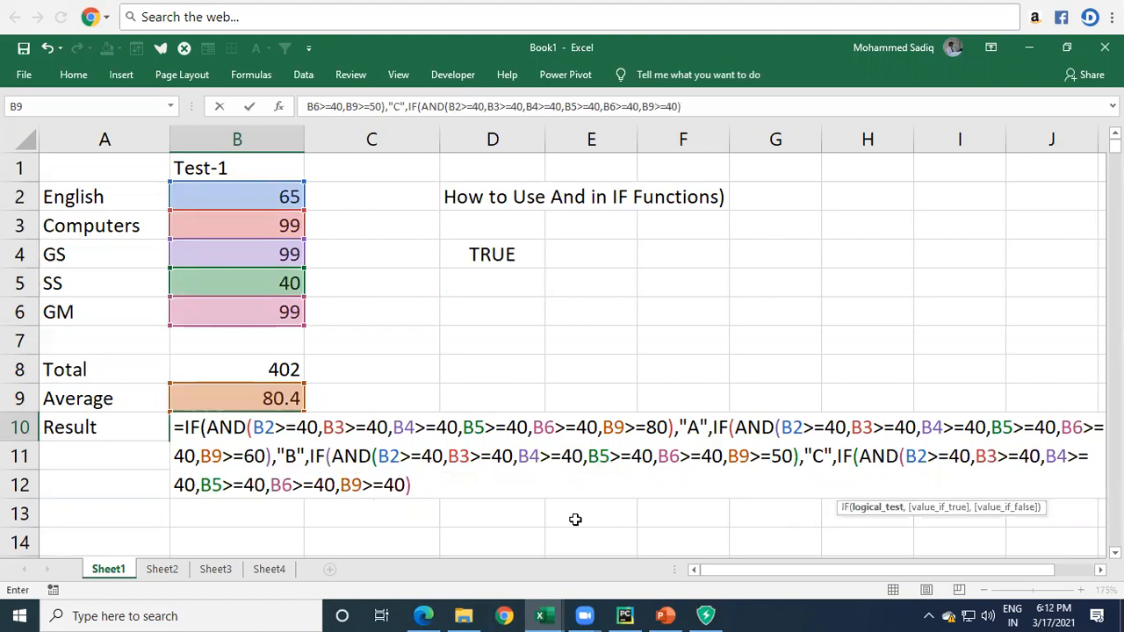
type(",\"")
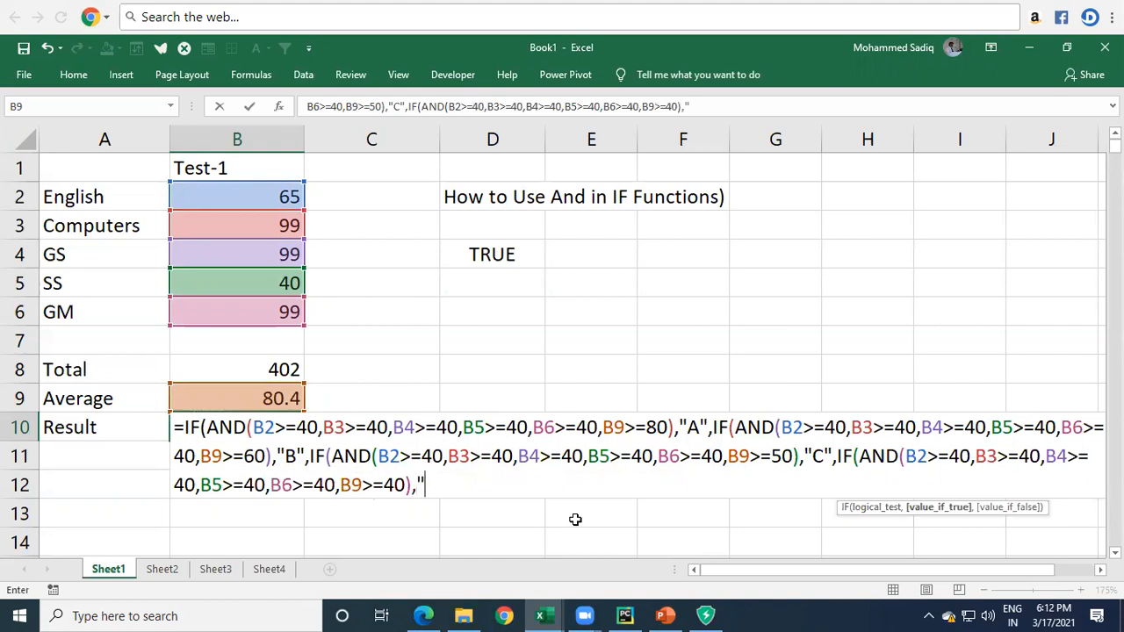
type("D\",")
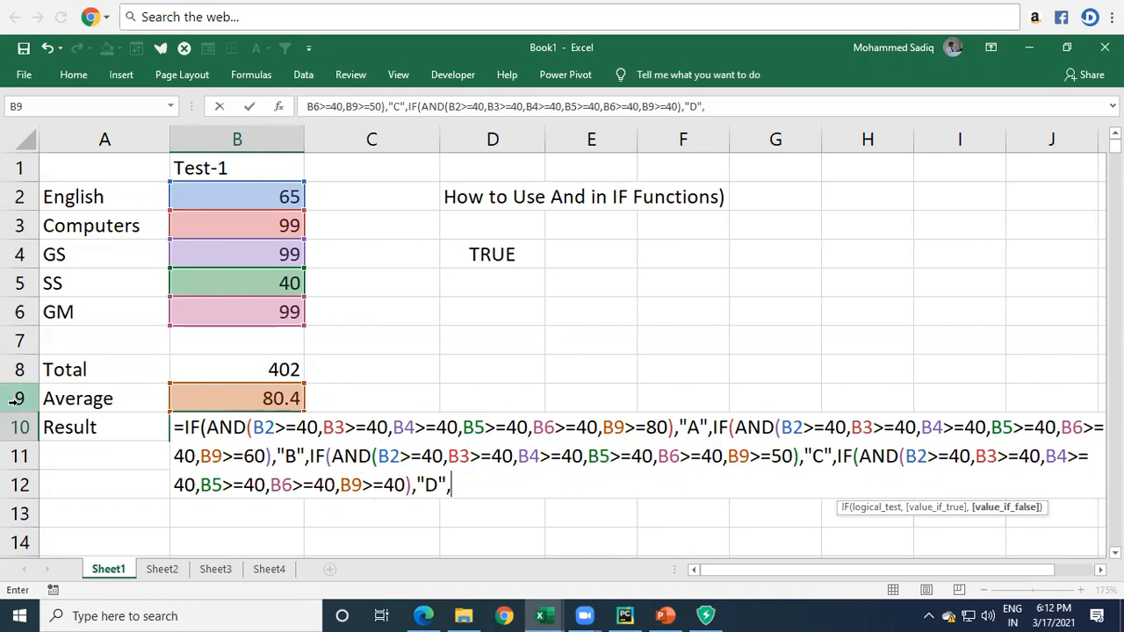
Enter "Fail" as the final value if false and commit the B10 formula, accepting the proposed correction of its closing parentheses
type("\"Fail\")")
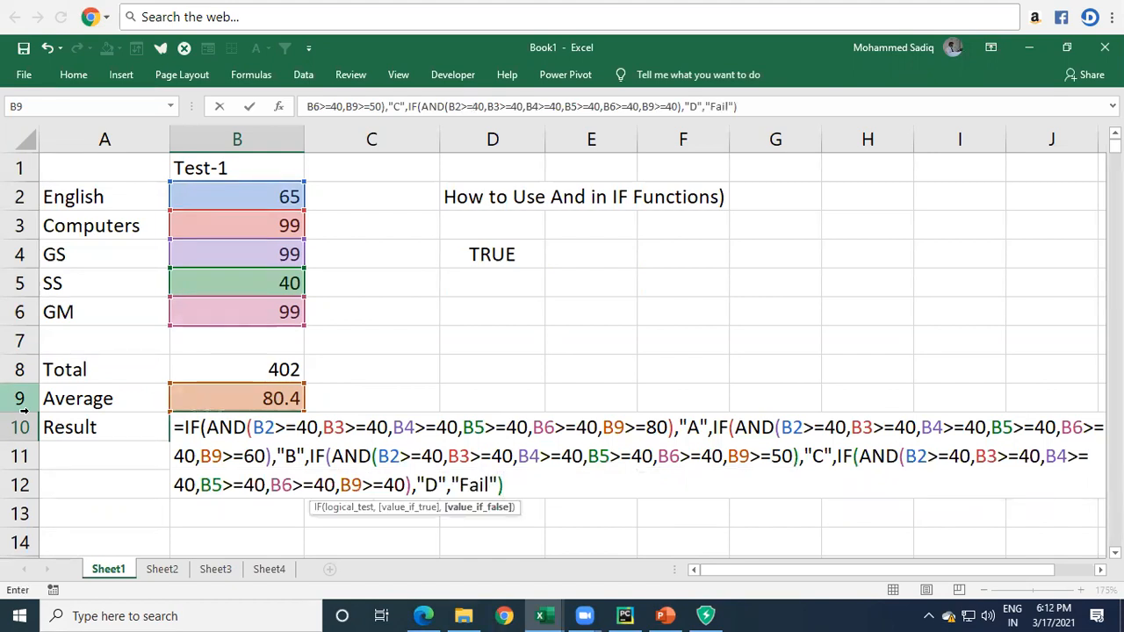
key("Return")
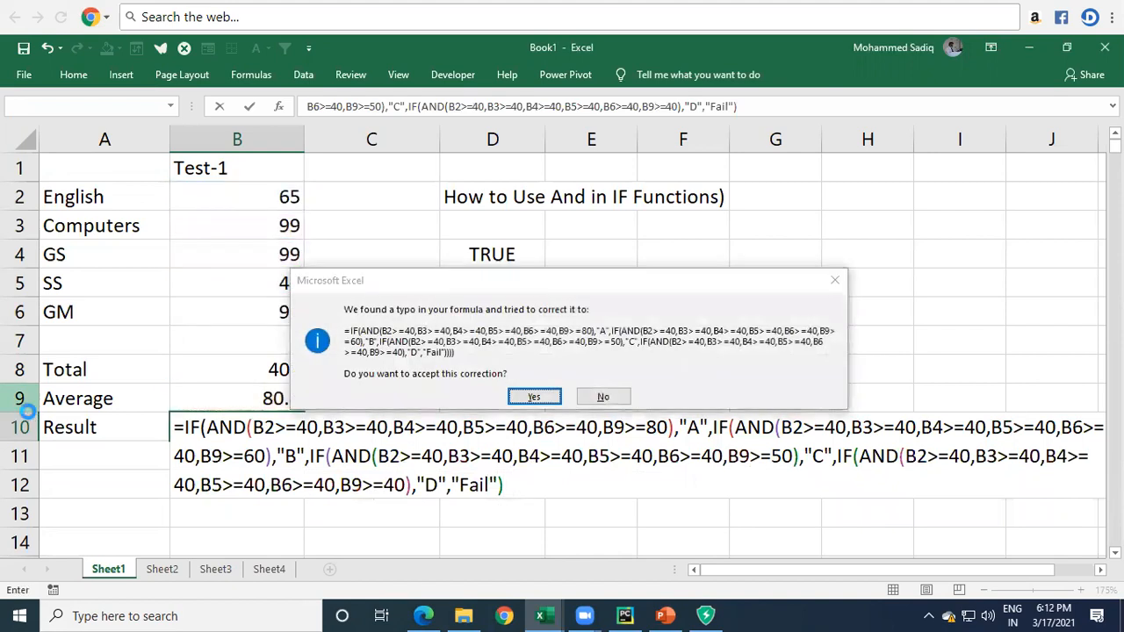
key("Return")
Reopen the completed nested IF formula in B10 to review its conditions and closing parentheses, then leave it without changes
key("Up")
key("F2")
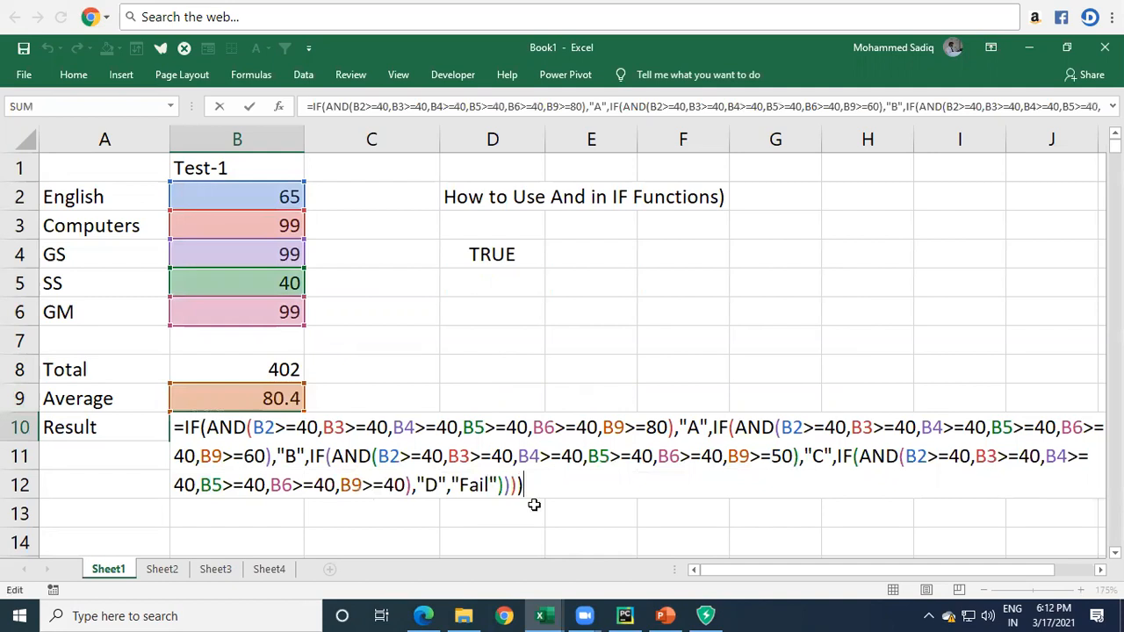
key("Escape")
key("F2")
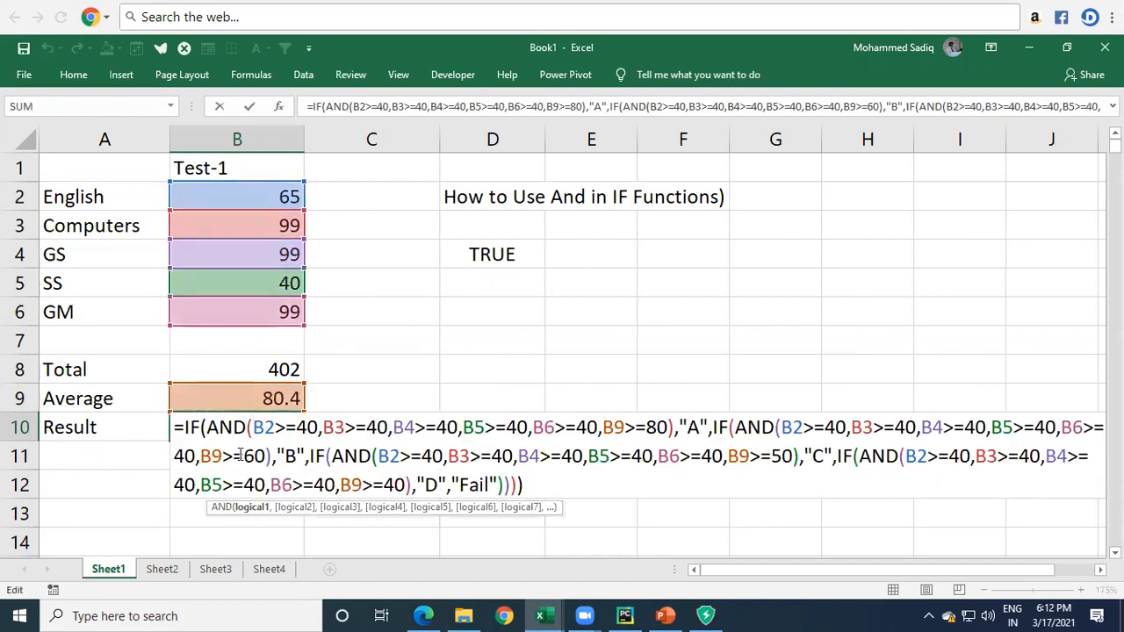
left_click(276, 371)
key("Escape")
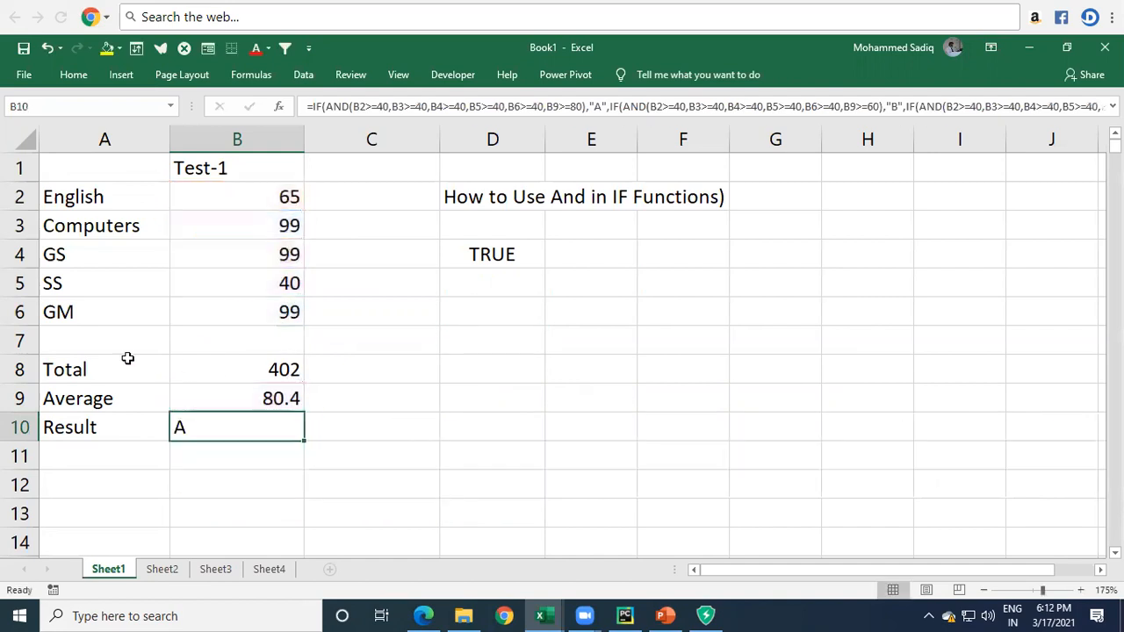
Set the SS mark in B5 to 39 to test the formula, and check the average and result cells
left_click(289, 287)
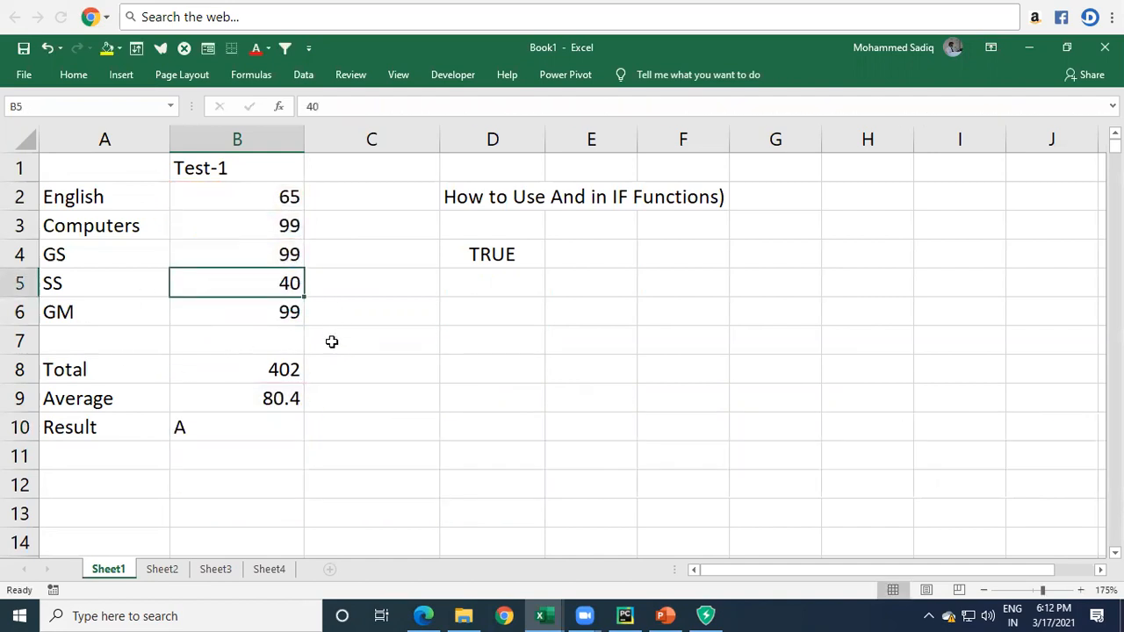
type("39")
key("Return")
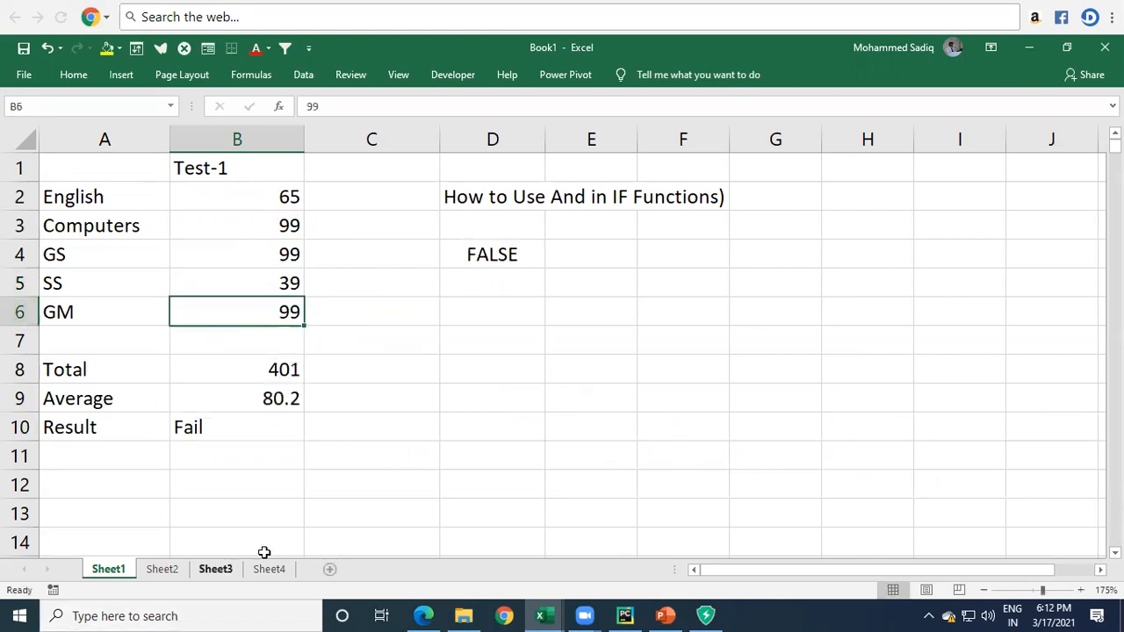
left_click(246, 402)
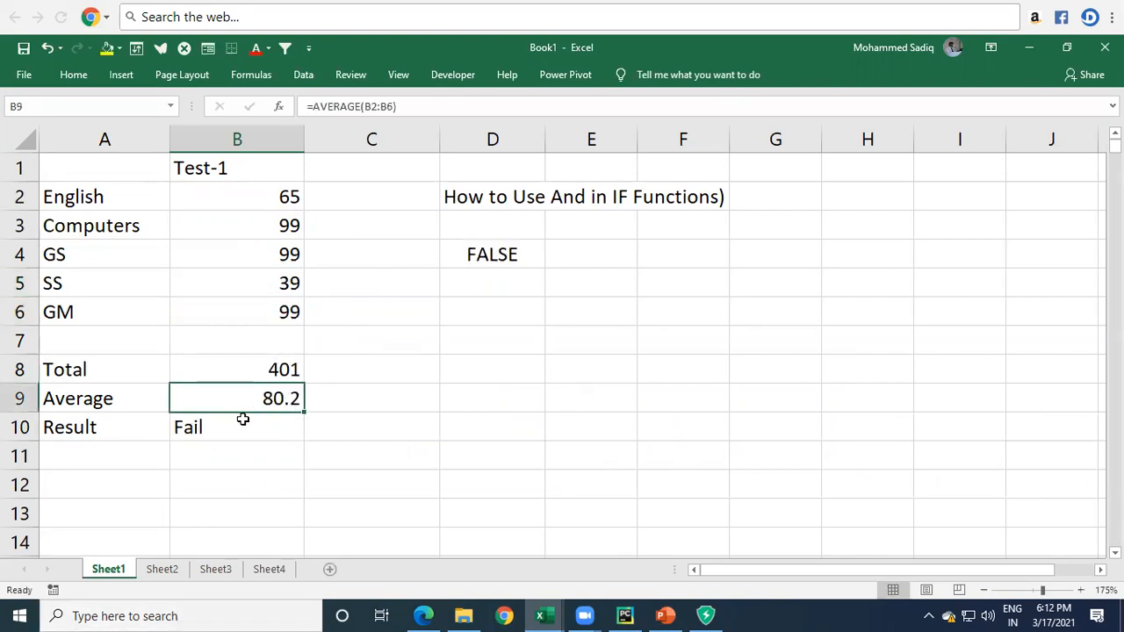
left_click(215, 427)
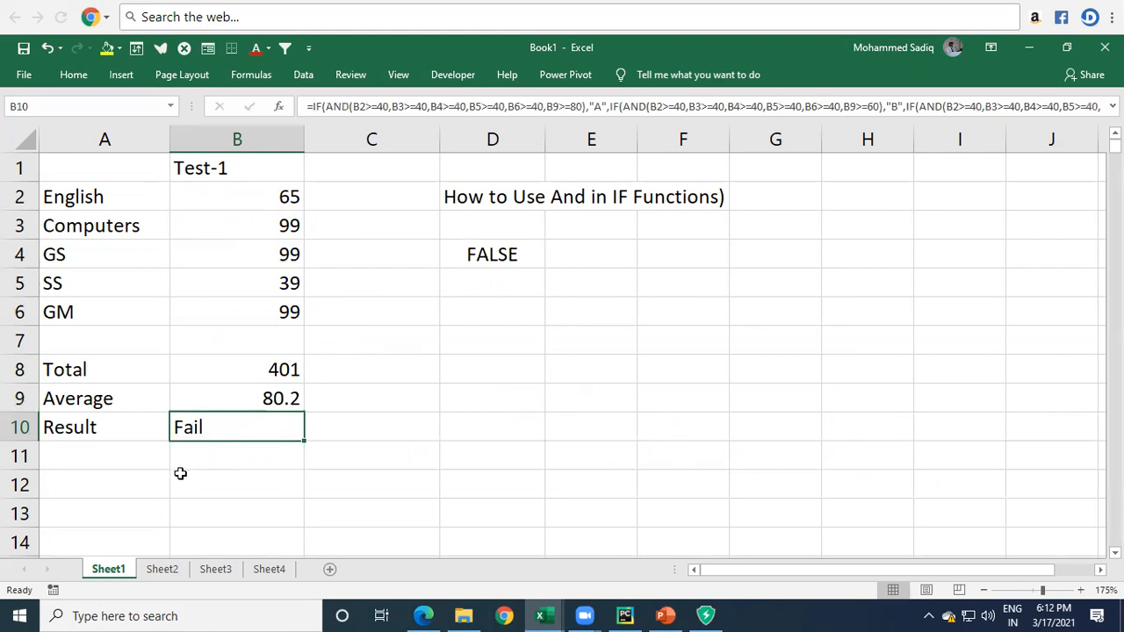
Restore the SS mark in B5 to 40
left_click(281, 282)
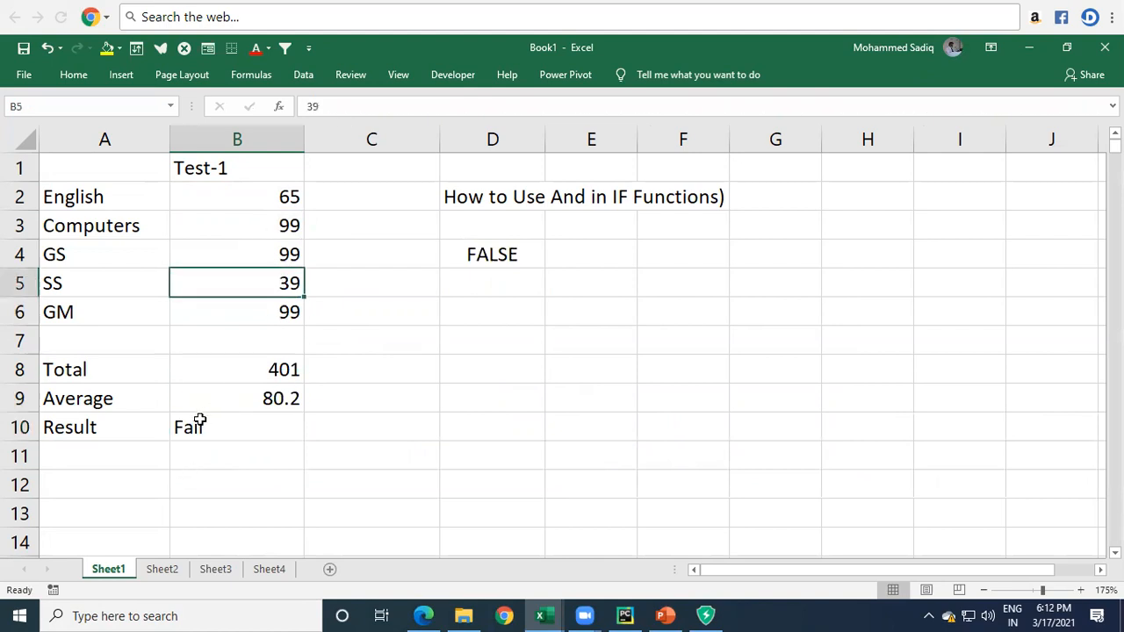
type("4")
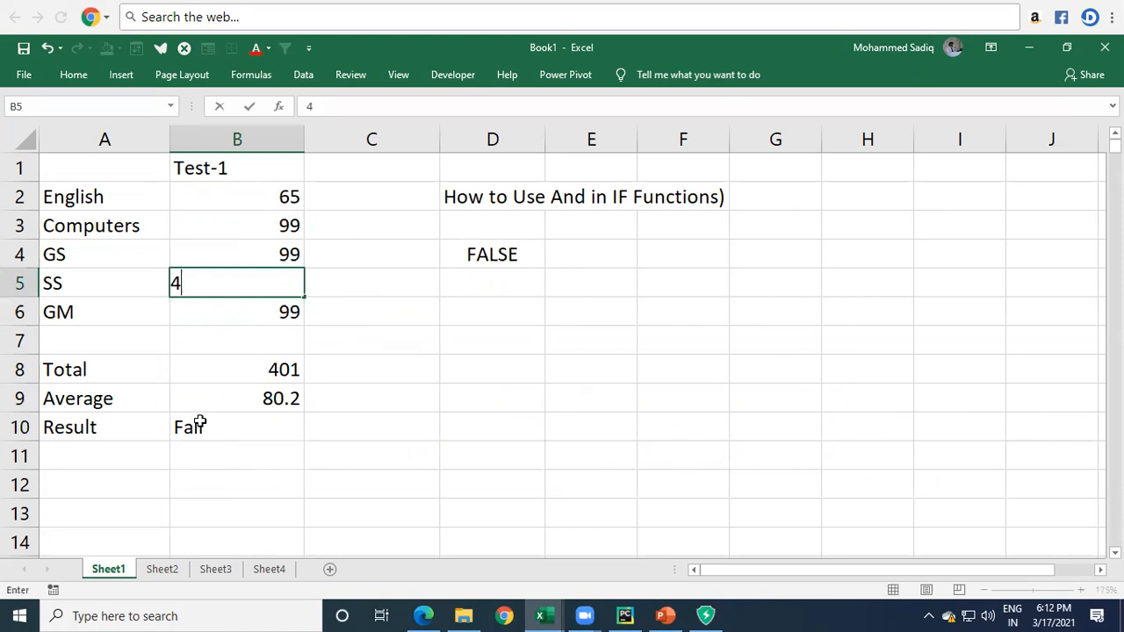
type("0")
key("Return")
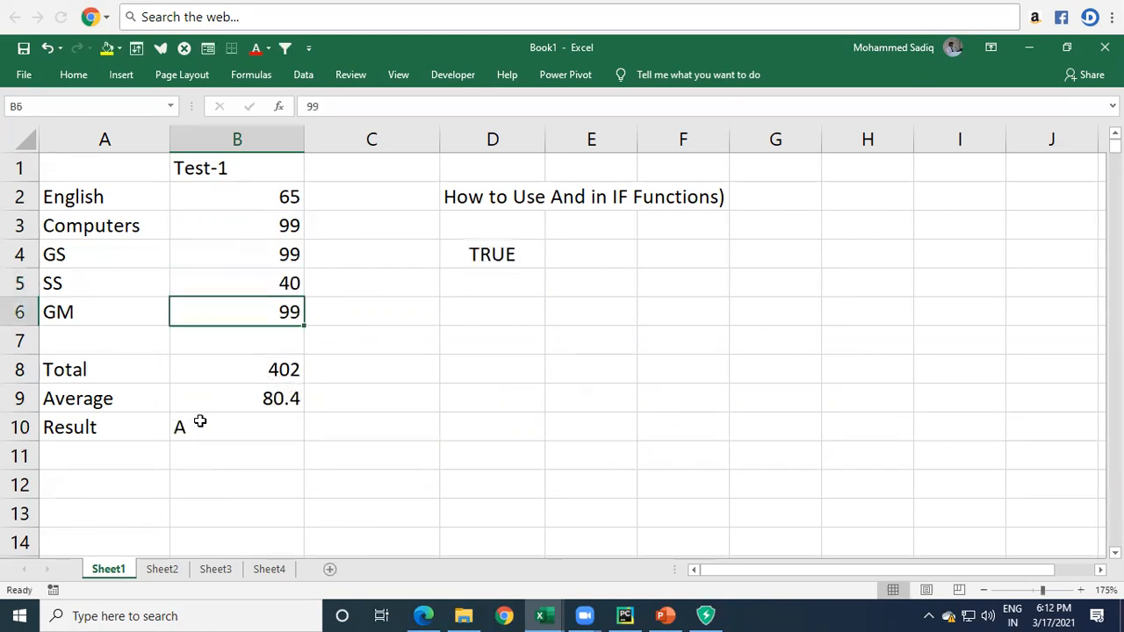
Set the GS mark in B4 to 45 and the Computers mark in B3 to 55 to test lower averages
key("Up")
key("Up")
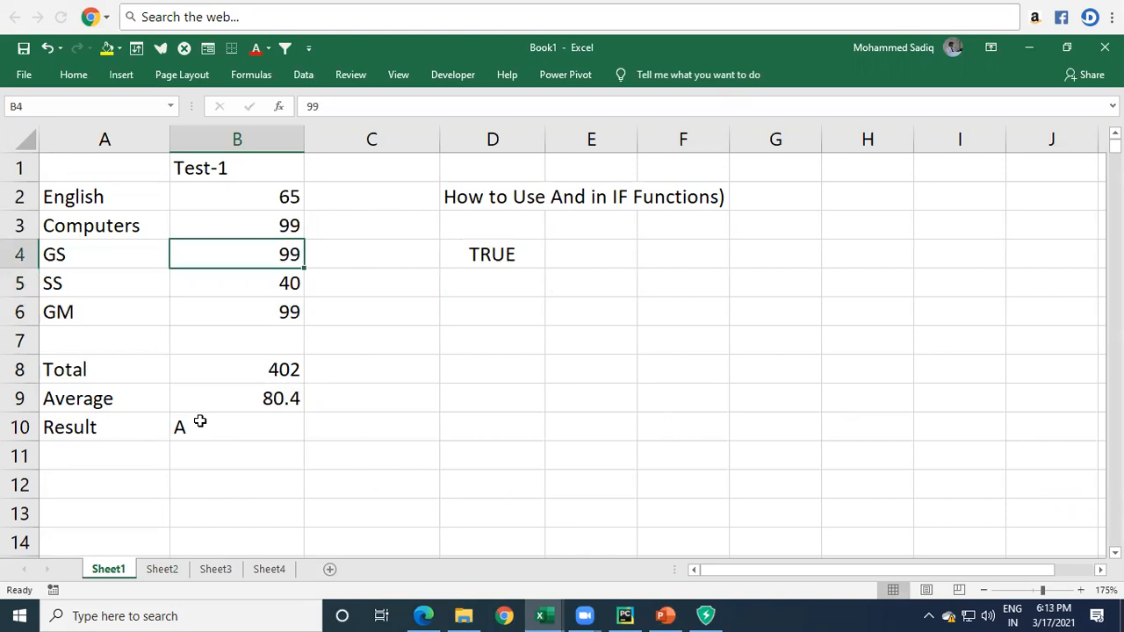
type("45")
key("Return")
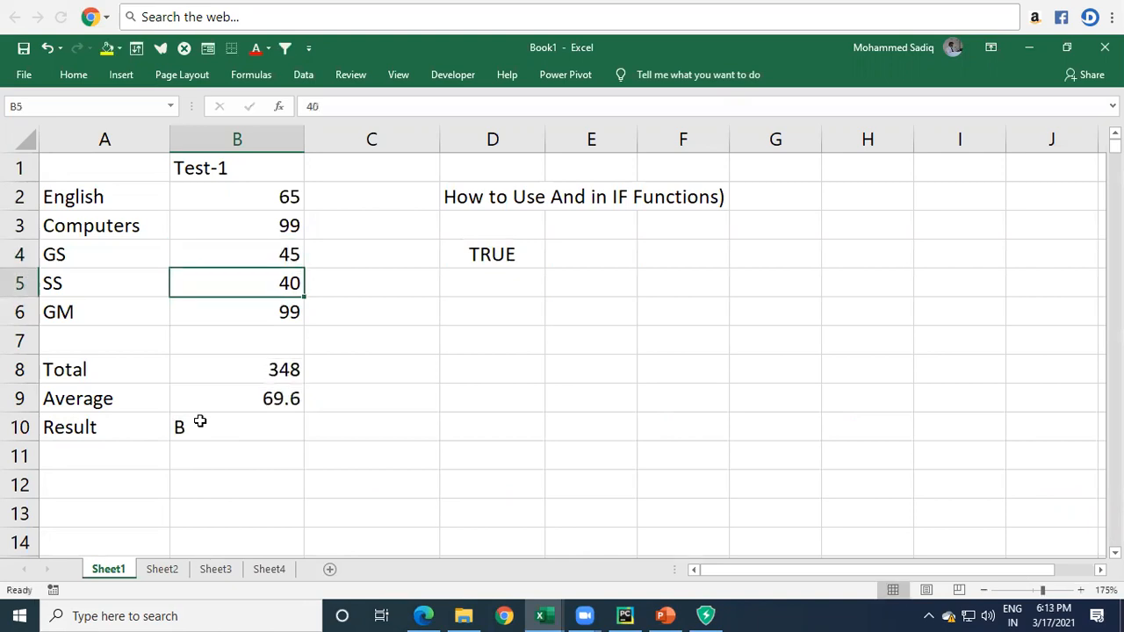
key("Up")
key("Up")
type("55")
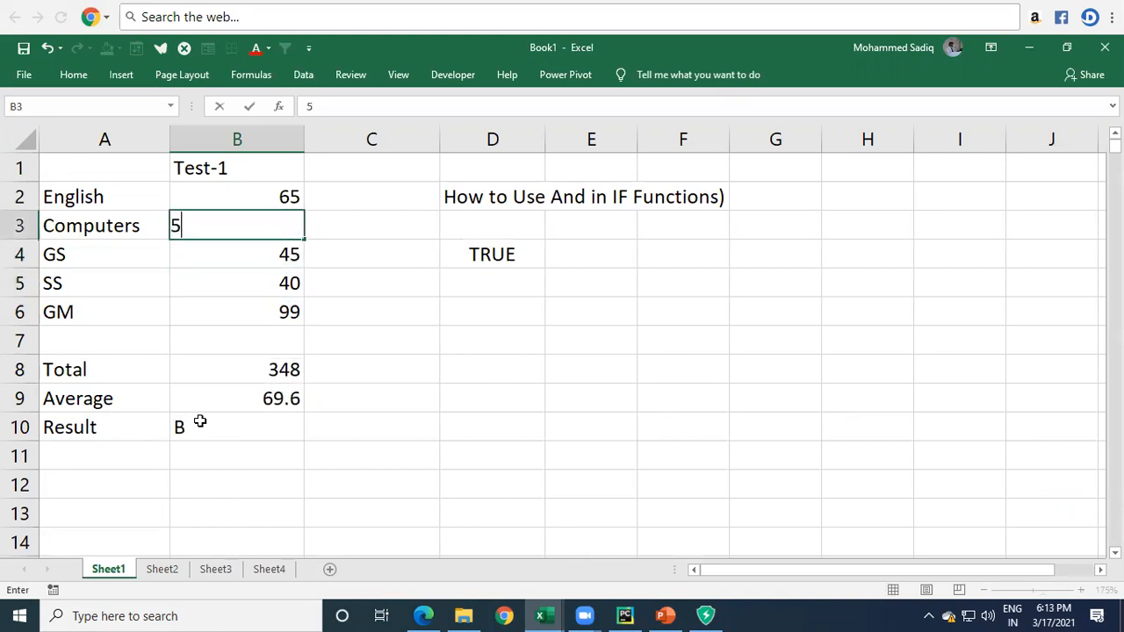
key("Return")
Set the English mark in B2 to 47 and the GM mark in B6 to 56 to test the remaining grades
key("Up")
key("Up")
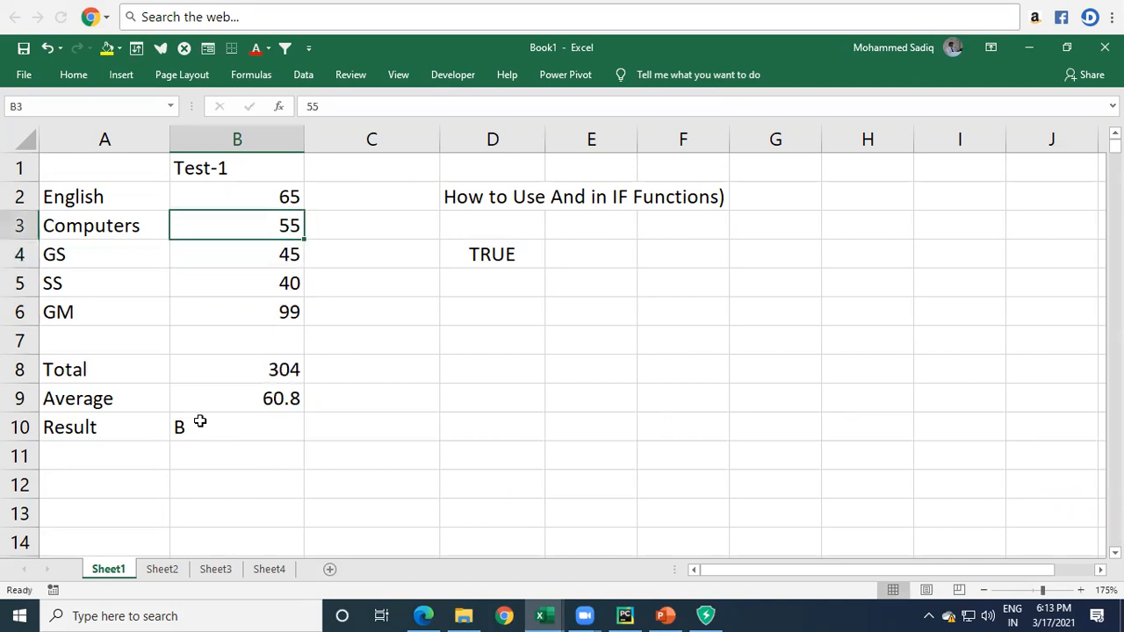
type("47")
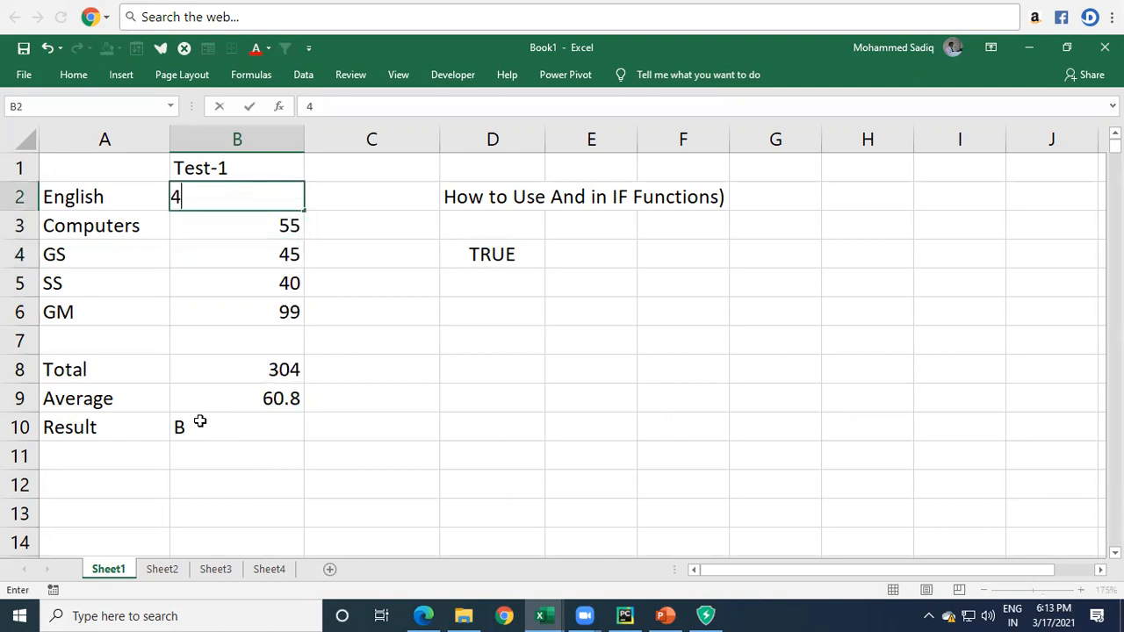
key("Return")
key("Down")
key("Down")
key("Down")
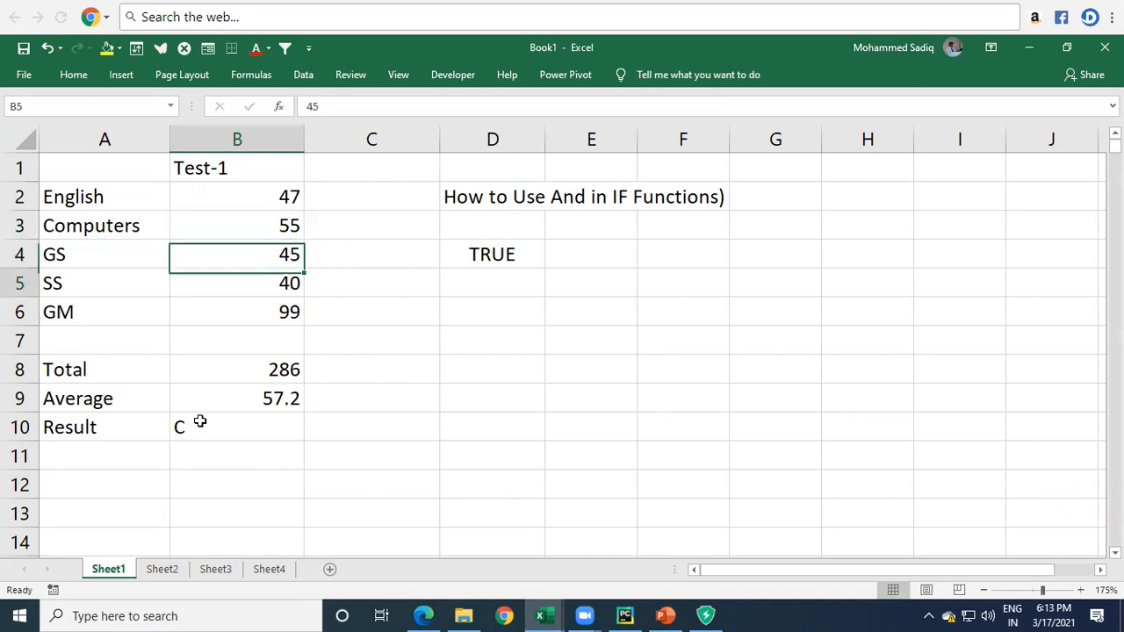
type("5")
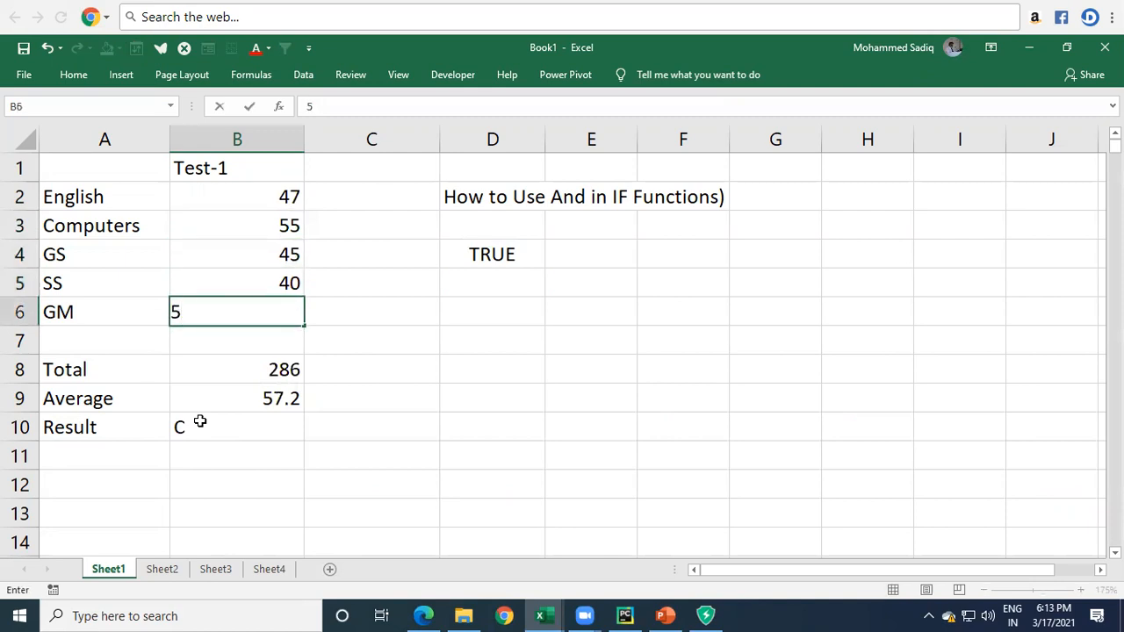
type("6")
key("Return")
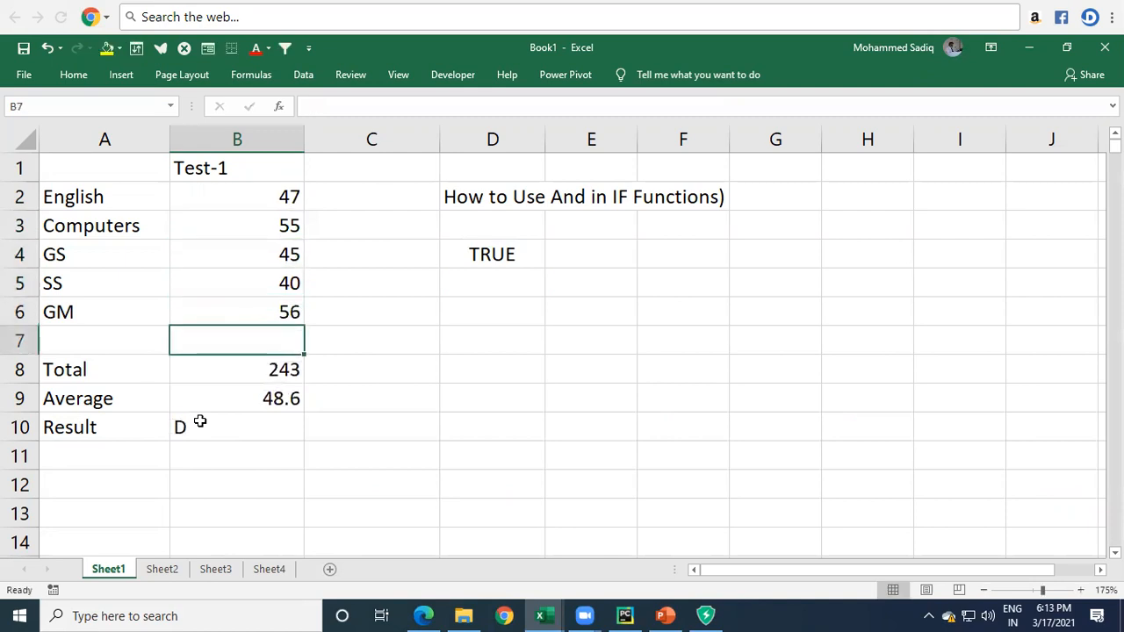
key("Up")
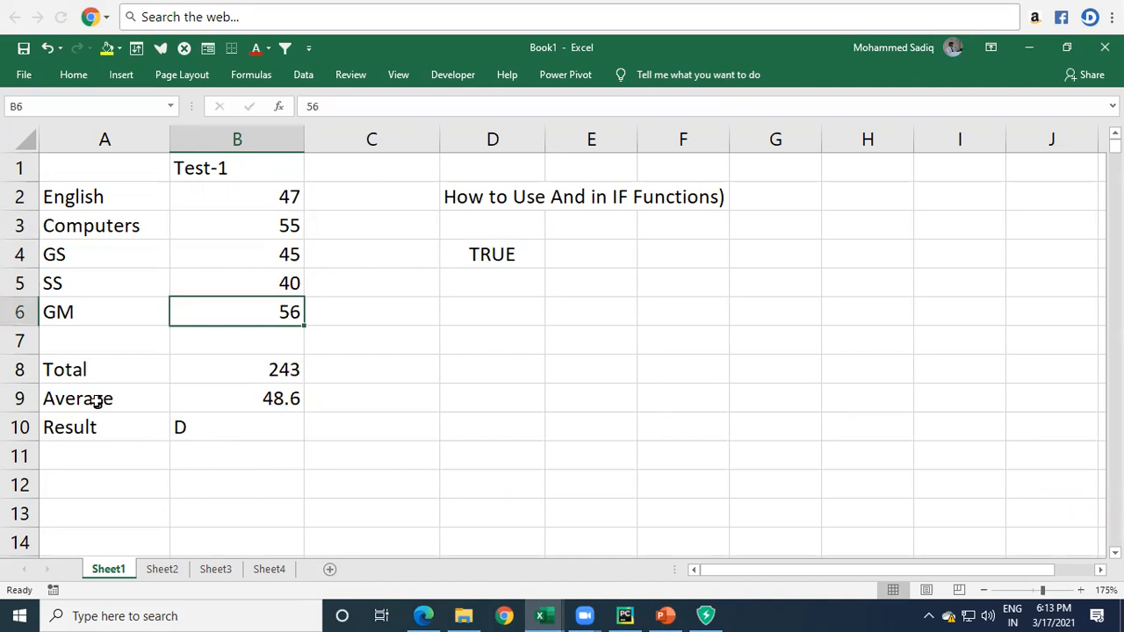